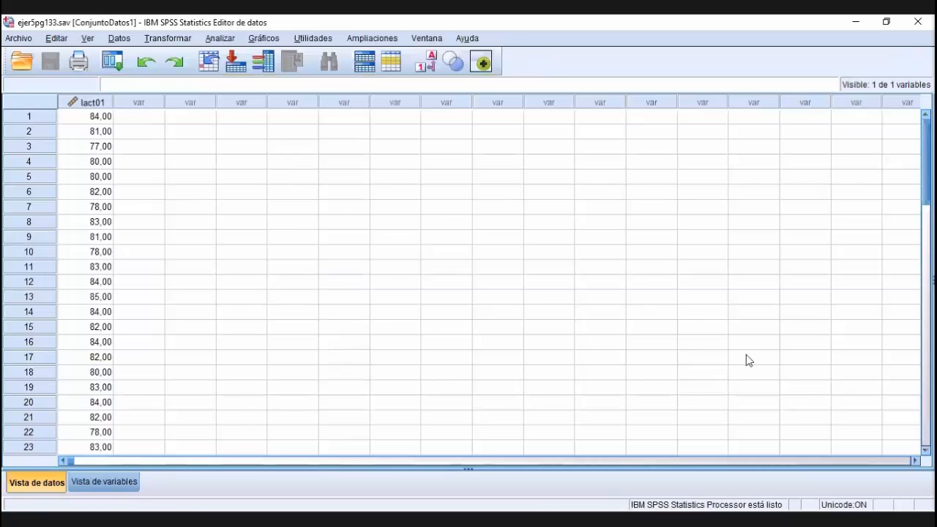
Review the lact01 data through its last case and open the control charts (Gráficos de control) setup.
left_click(928, 233)
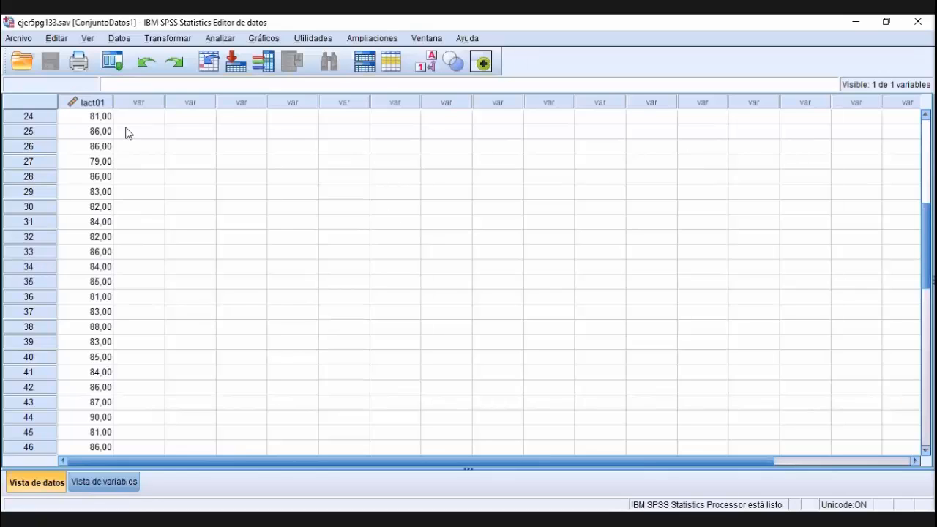
scroll(220, 310, "down", 4)
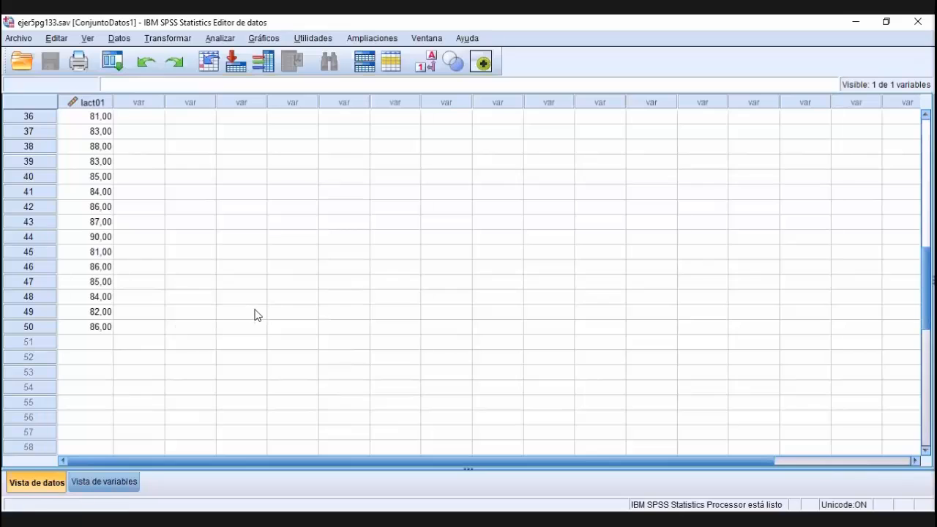
scroll(257, 314, "up", 12)
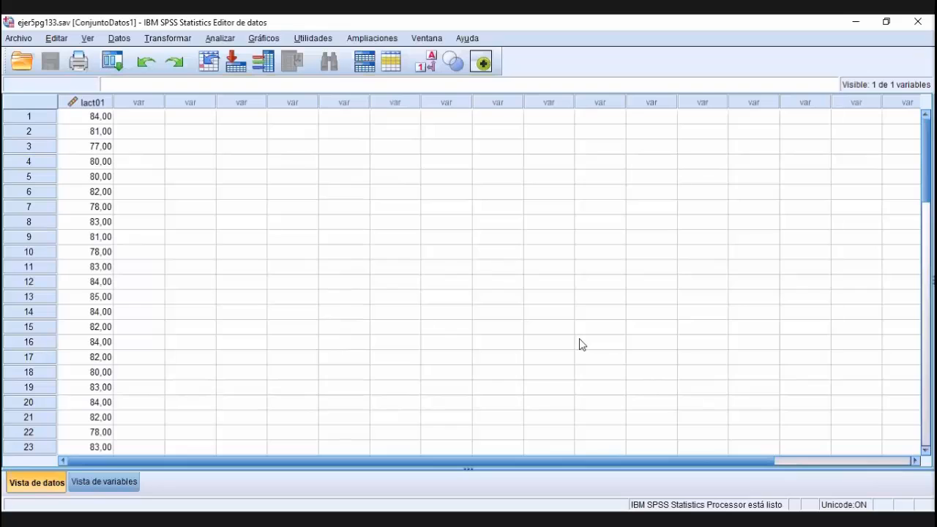
left_click(223, 41)
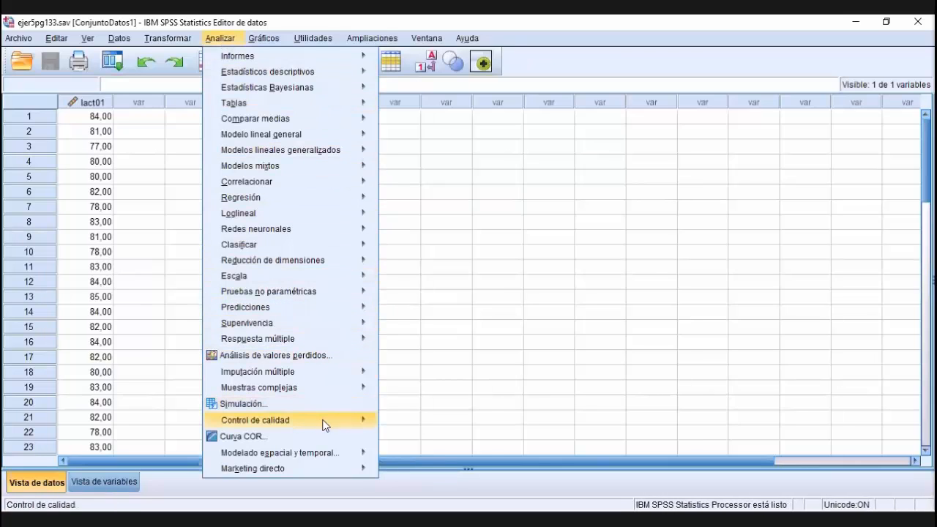
mouse_move(326, 426)
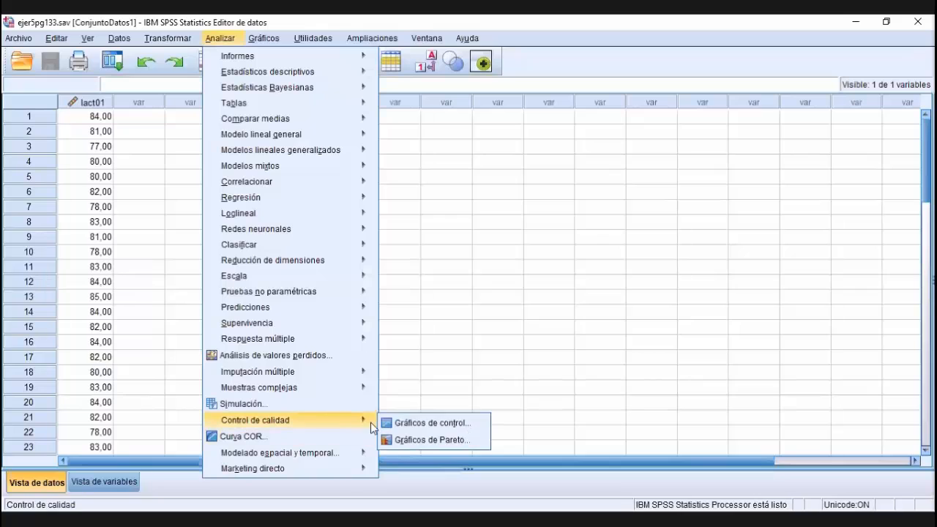
left_click(418, 423)
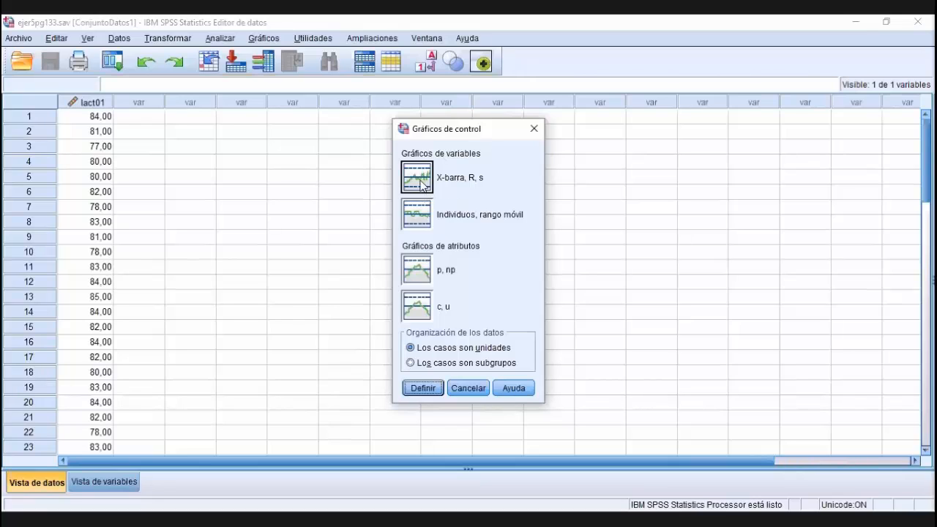
Compare the data organization options offered for the X-barra, R, s and the Individuos, rango móvil charts.
left_click(423, 215)
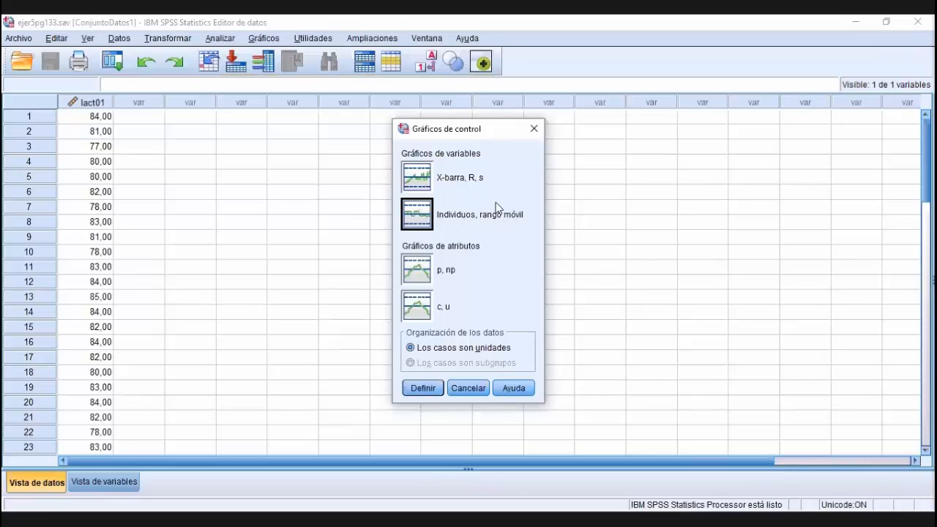
left_click(426, 175)
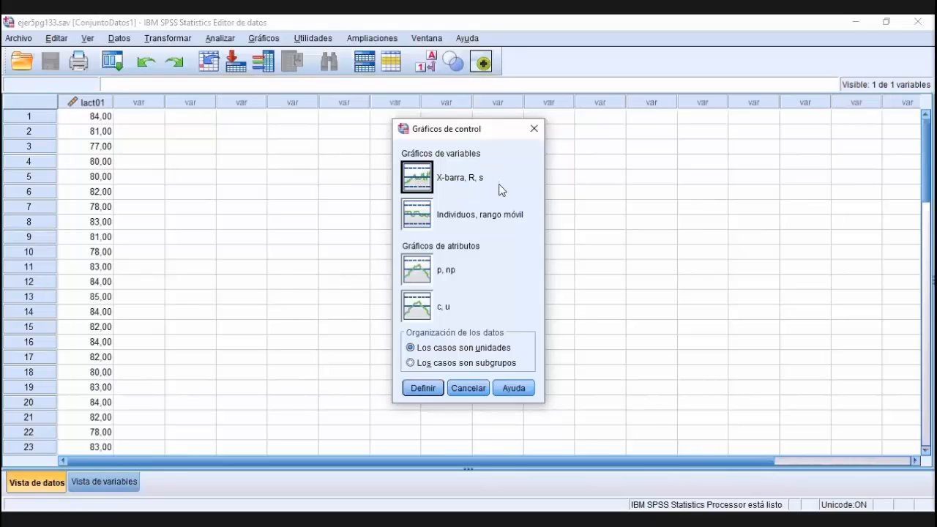
left_click(423, 225)
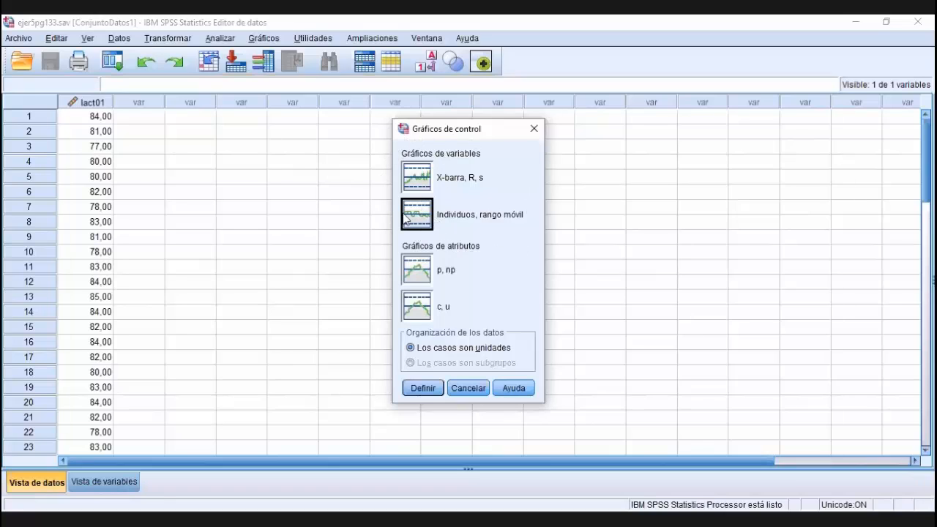
left_click(422, 175)
left_click(425, 216)
left_click(422, 182)
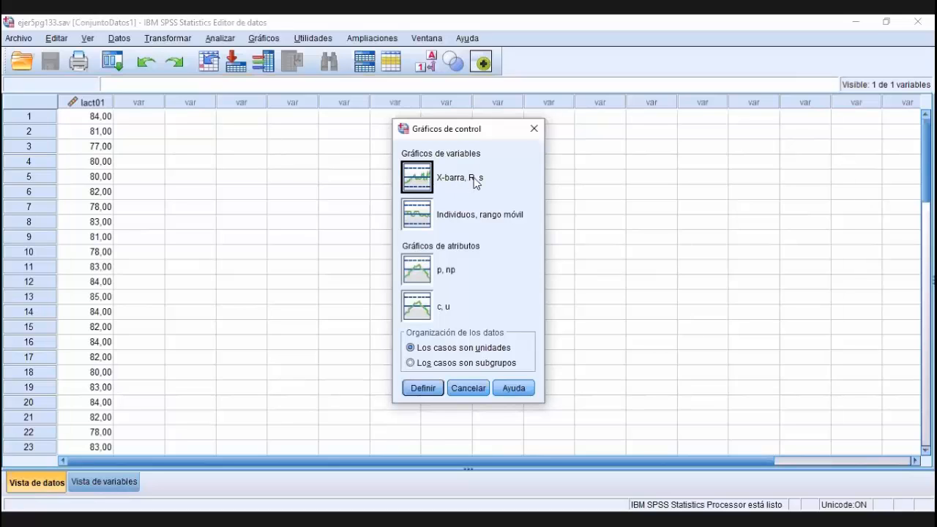
left_click(420, 213)
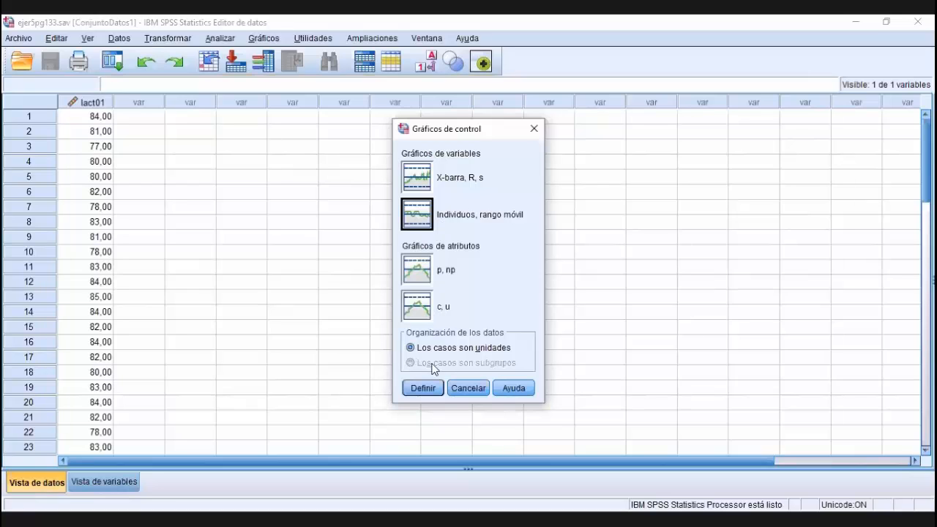
left_click(412, 350)
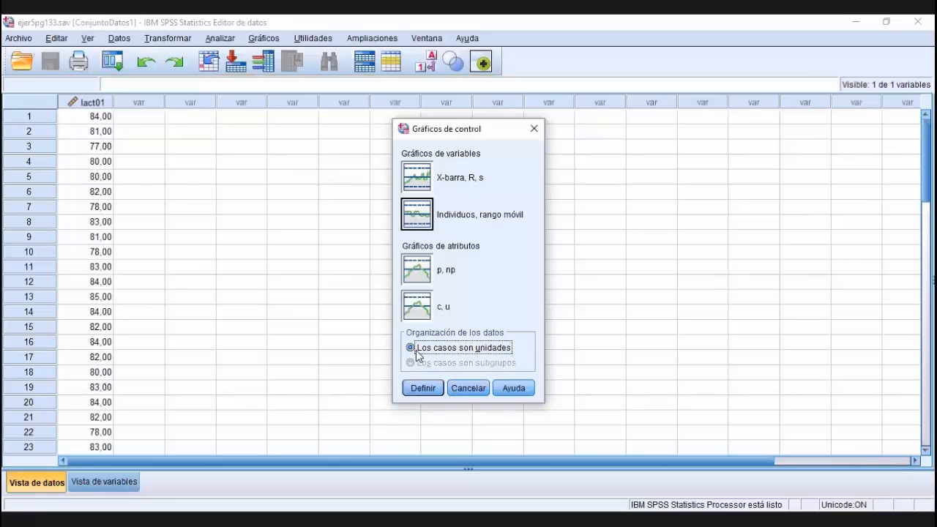
left_click(419, 178)
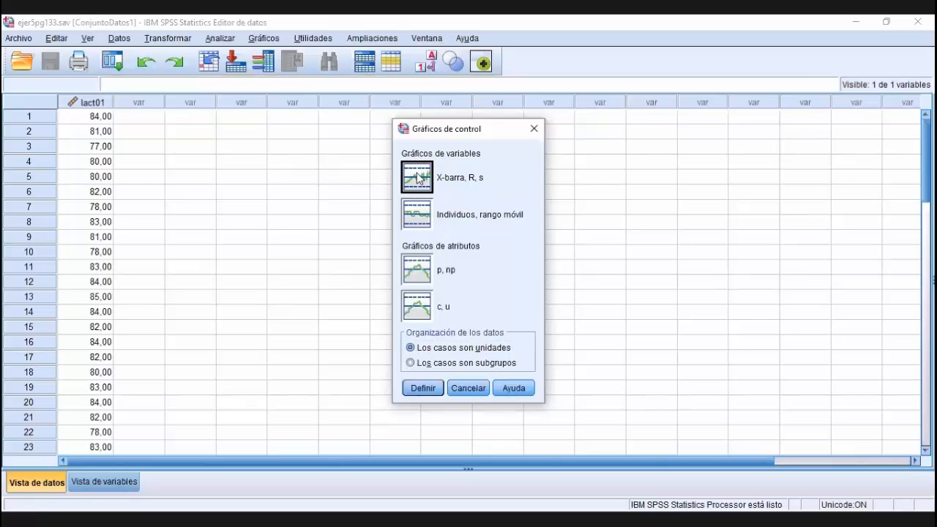
left_click(411, 363)
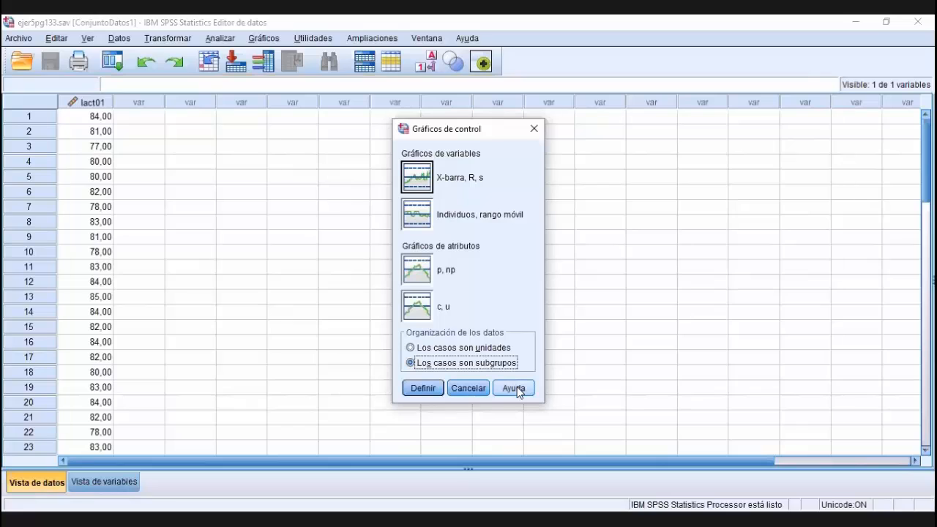
Define an Individuos, rango móvil chart with the dairy product viscosity variable as the process measurement.
left_click(421, 216)
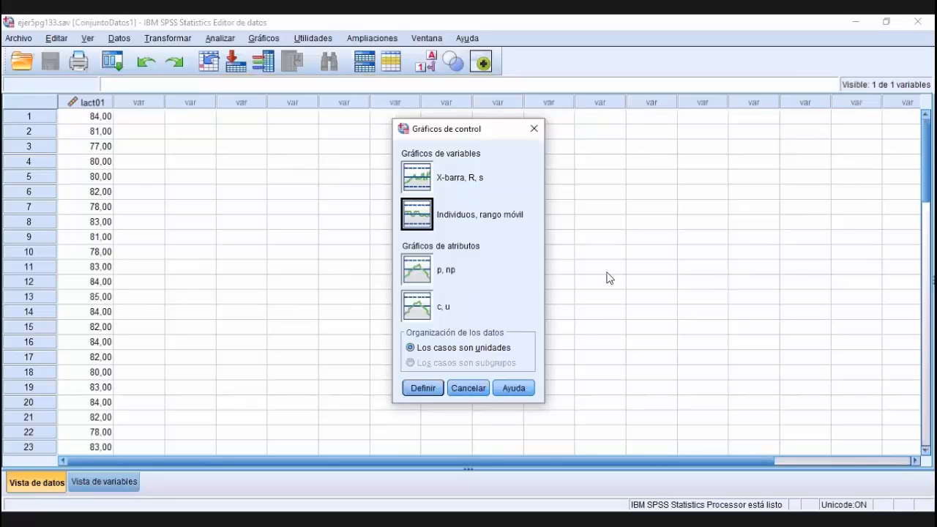
left_click(428, 388)
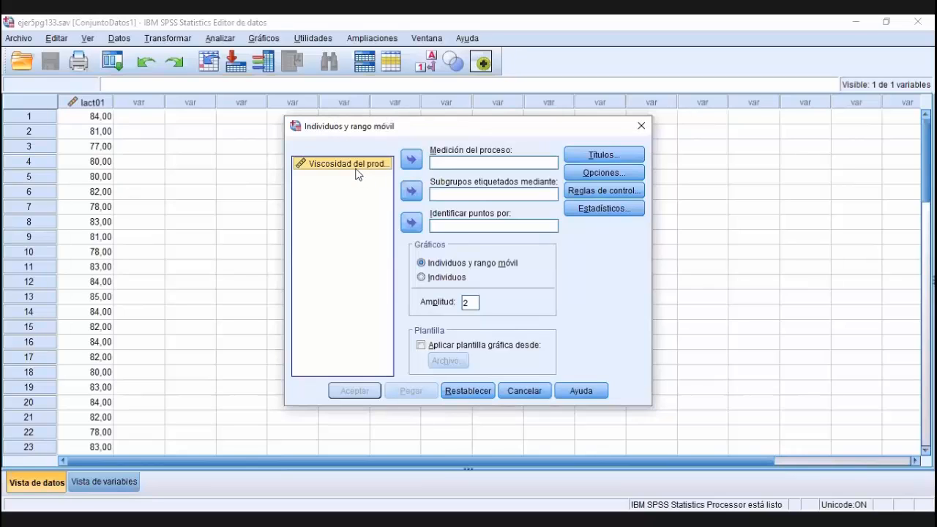
left_click(411, 161)
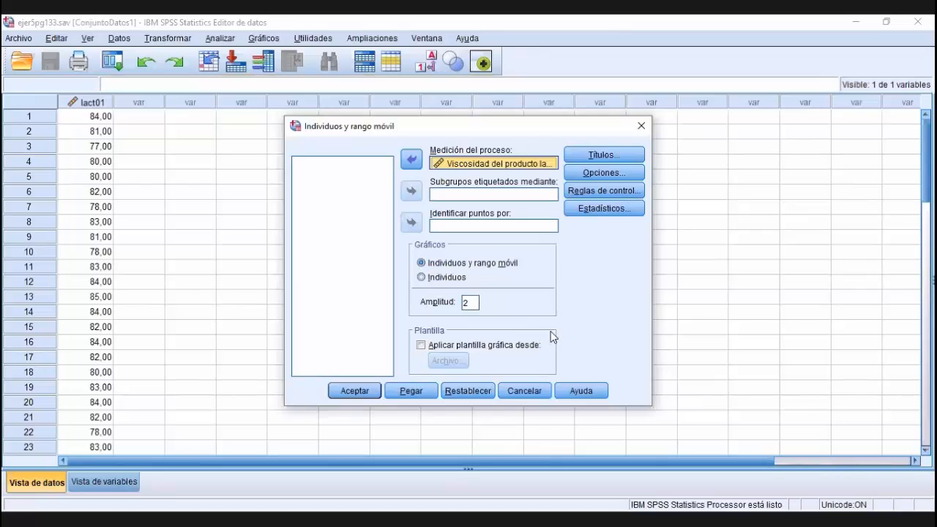
Set the chart's specification limits to 90 upper and 70 lower, with a target of 80.
left_click(608, 212)
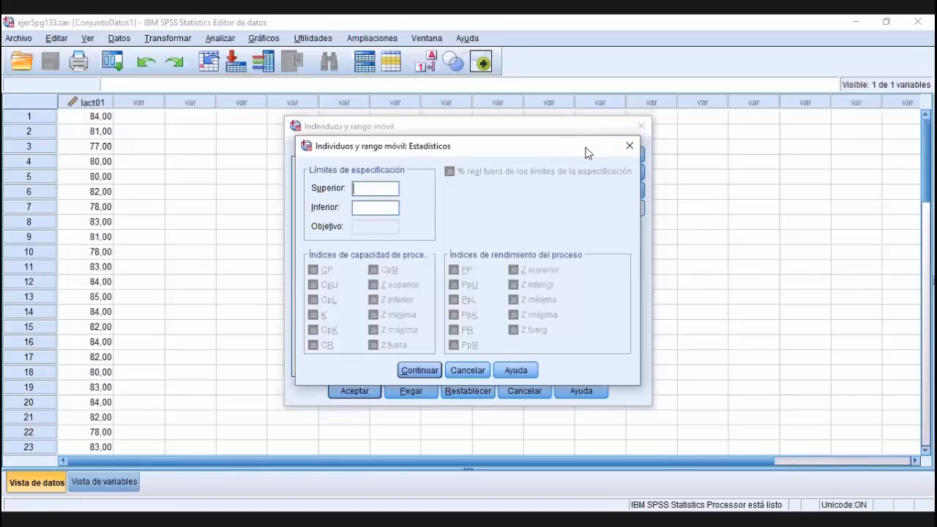
left_click_drag(586, 152, 591, 137)
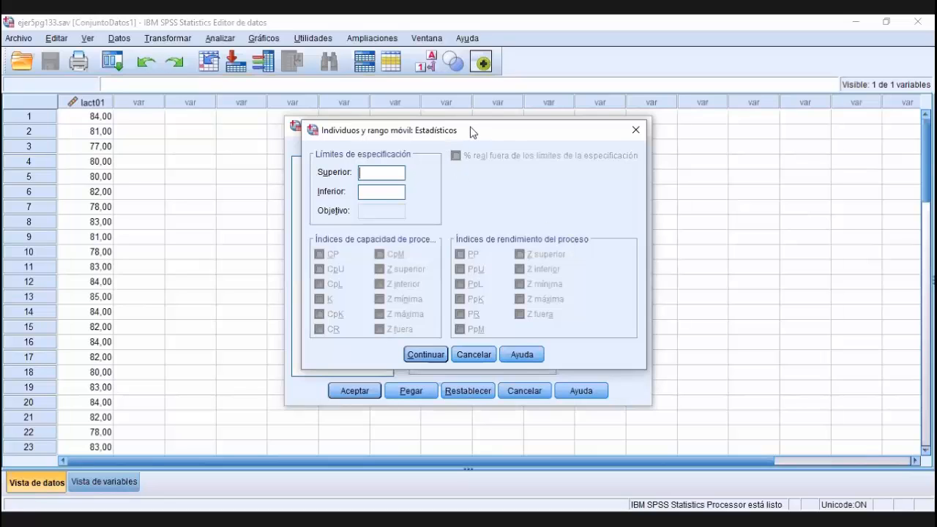
left_click_drag(472, 132, 460, 131)
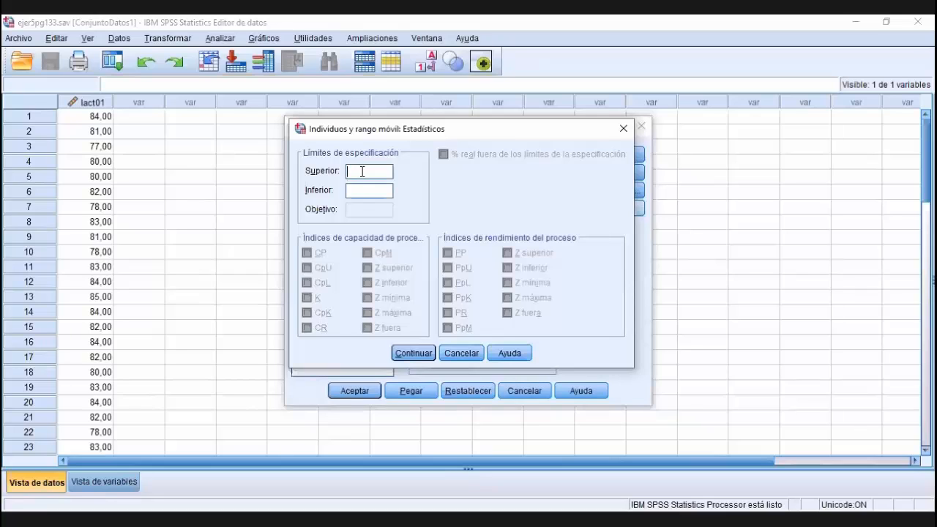
type("90")
left_click(373, 189)
type("70")
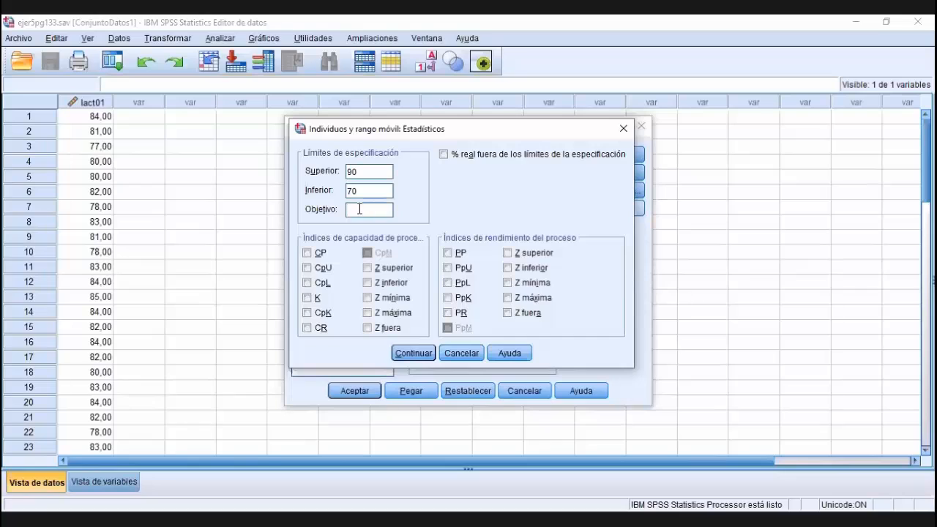
type("80")
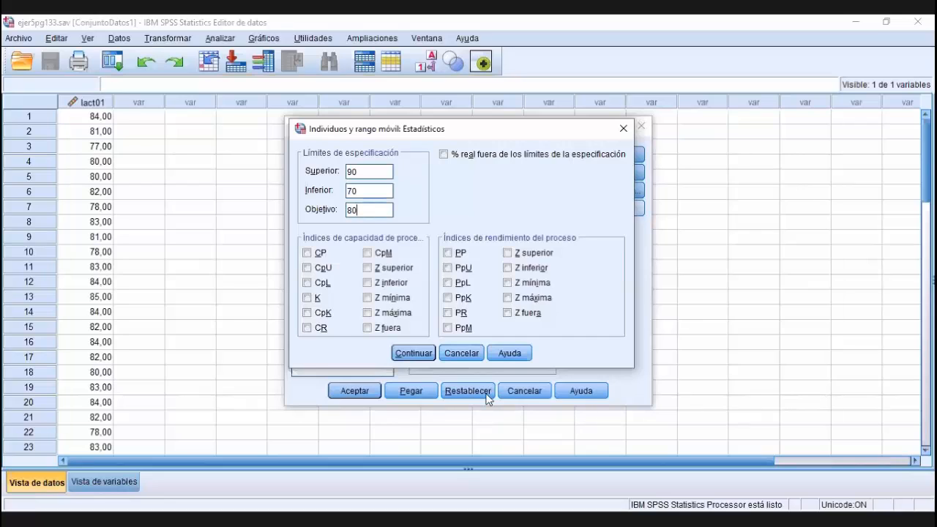
Include all process capability indices: CP, CpU, CpL, K, CpK, CR, CpM and the Z superior, inferior, mínima, máxima and fuera values.
left_click(306, 254)
left_click(308, 268)
left_click(308, 283)
left_click(307, 298)
left_click(308, 313)
left_click(307, 328)
left_click(368, 253)
left_click(368, 268)
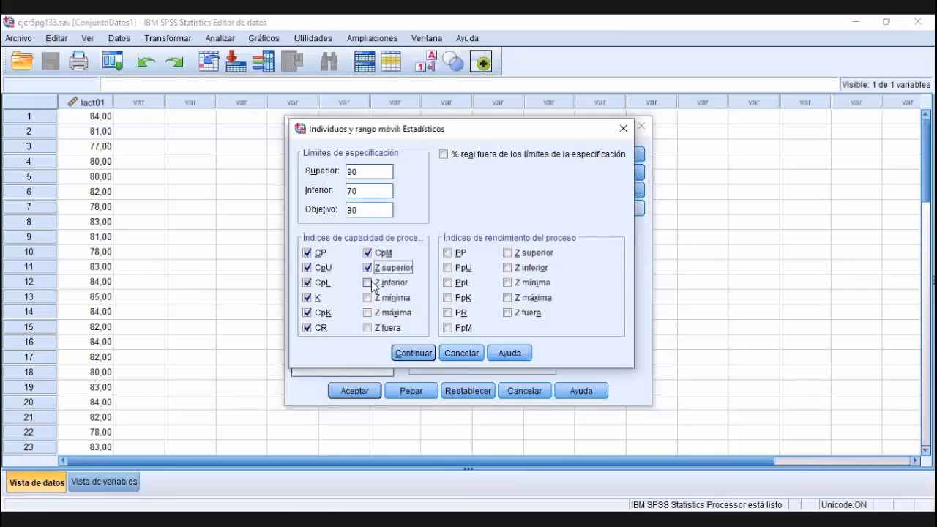
left_click(368, 283)
left_click(368, 298)
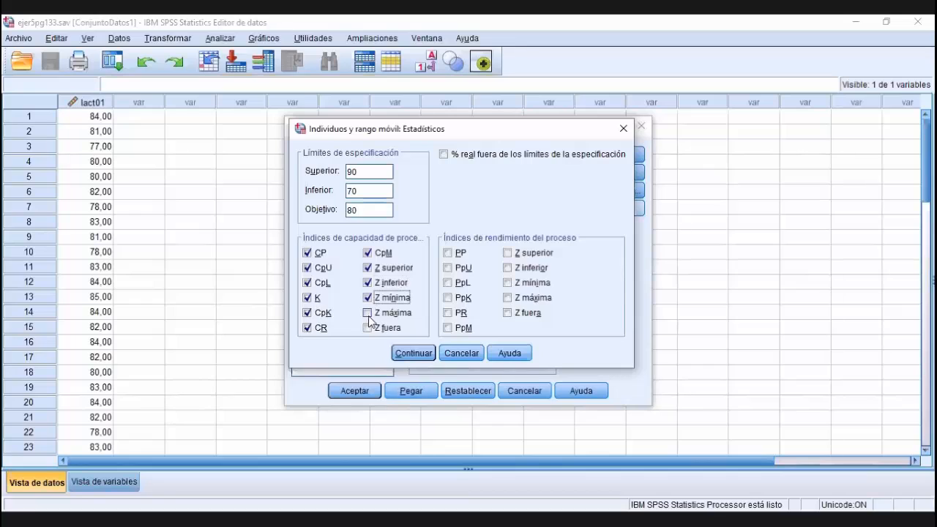
left_click(369, 313)
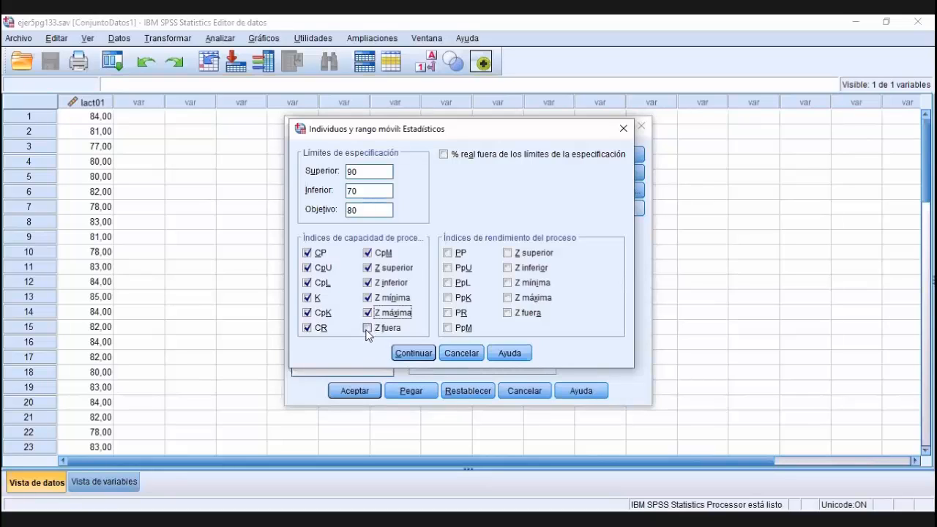
left_click(368, 328)
Include all process performance indices: PP, PpU, PpL, PpK, PR, PpM and the Z superior, inferior, mínima, máxima and fuera values.
left_click(448, 253)
left_click(448, 269)
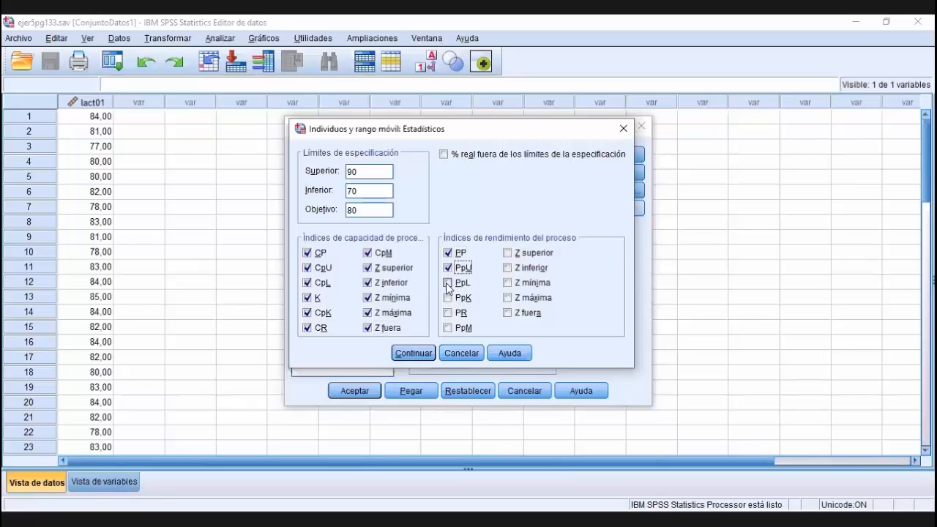
left_click(449, 284)
left_click(448, 298)
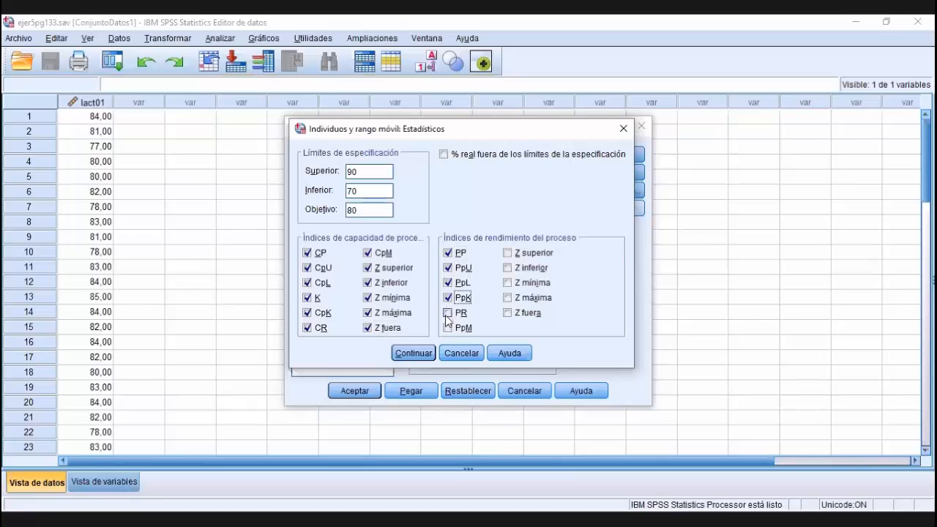
left_click(448, 313)
left_click(448, 328)
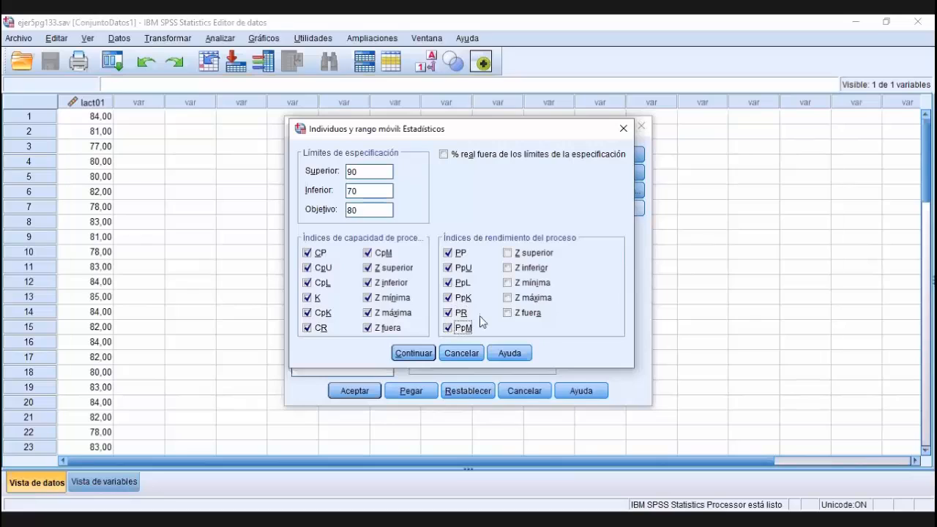
left_click(507, 253)
left_click(508, 268)
left_click(509, 284)
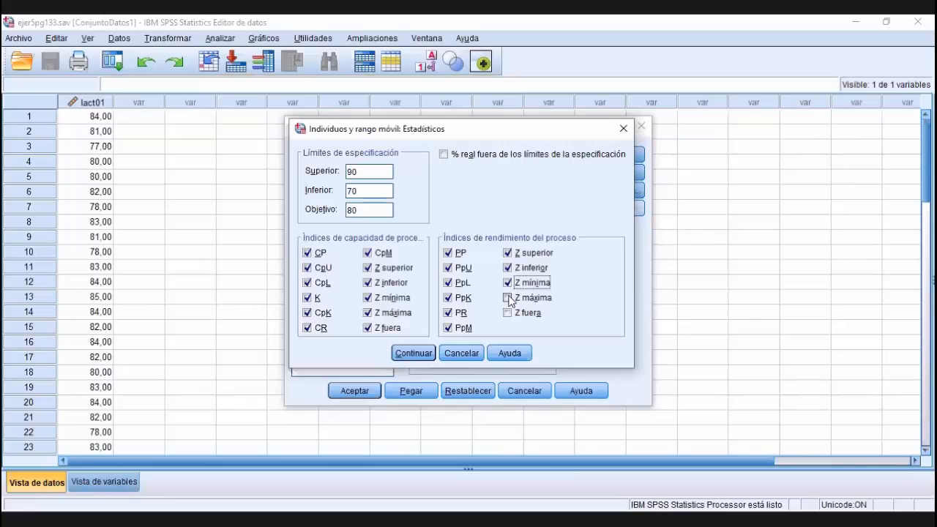
left_click(508, 298)
left_click(509, 313)
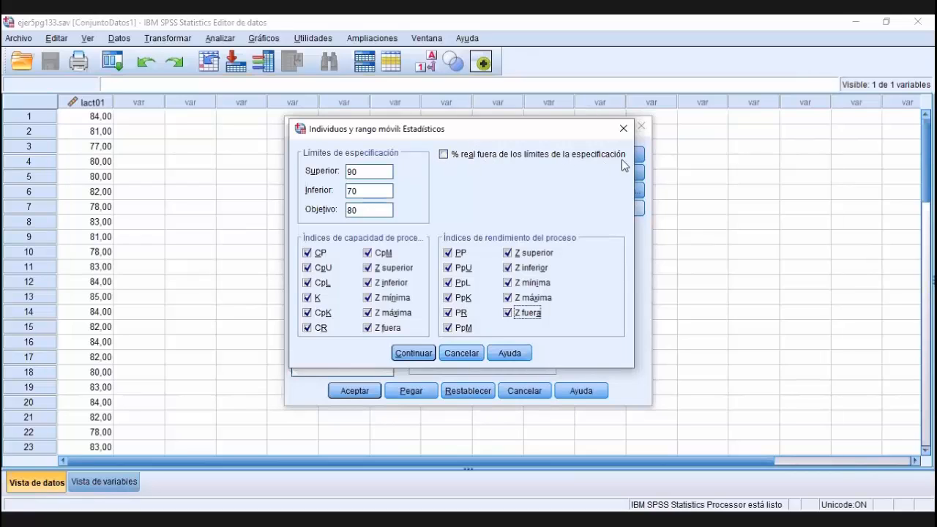
Include the actual percentage outside the specification limits and generate the individuals and moving range charts.
left_click(443, 155)
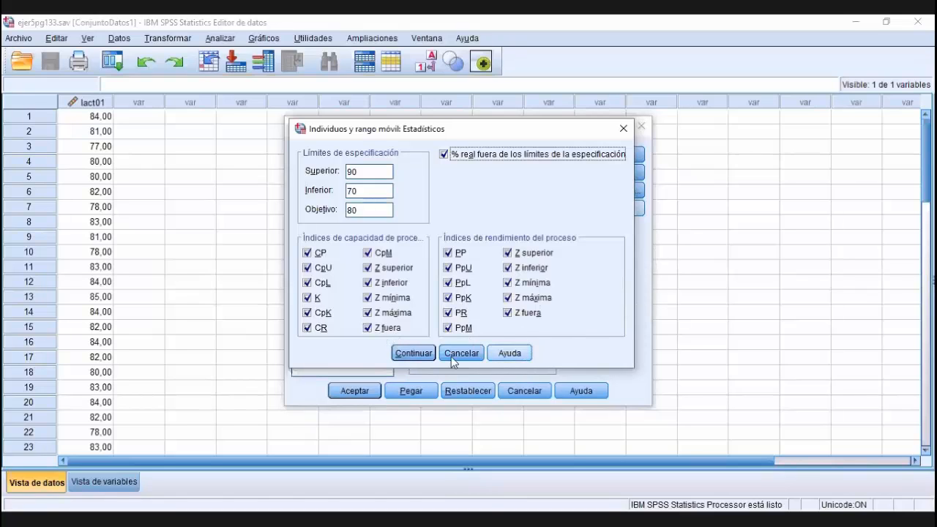
left_click(412, 352)
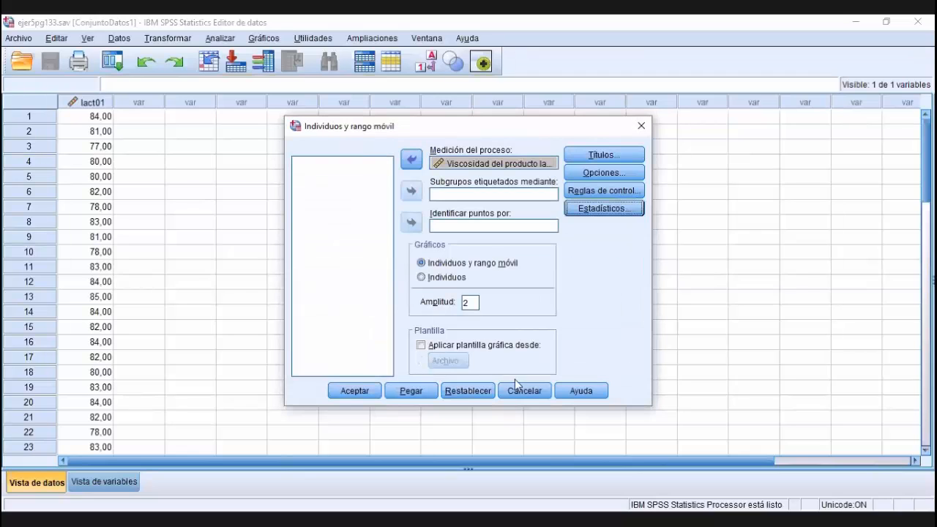
left_click(360, 391)
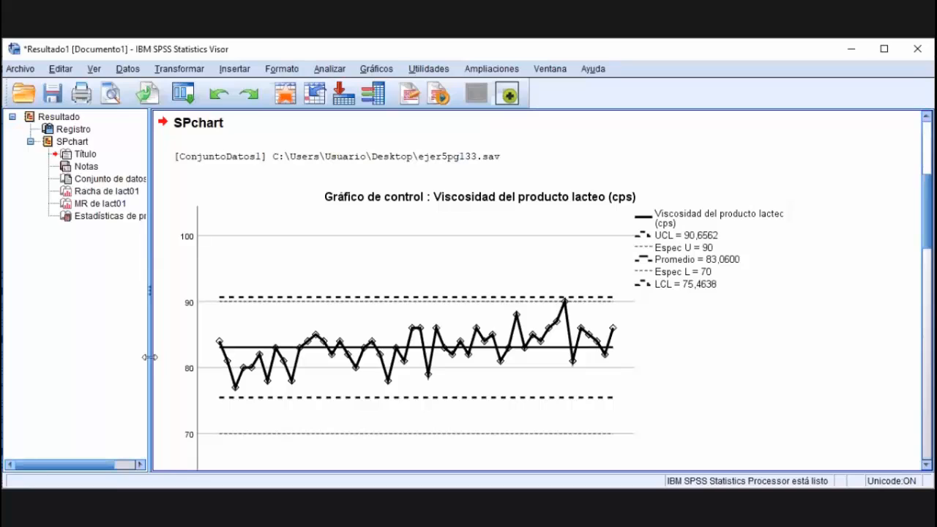
Narrow the output outline and examine the individuals control chart of the dairy product's viscosity.
left_click_drag(150, 357, 86, 361)
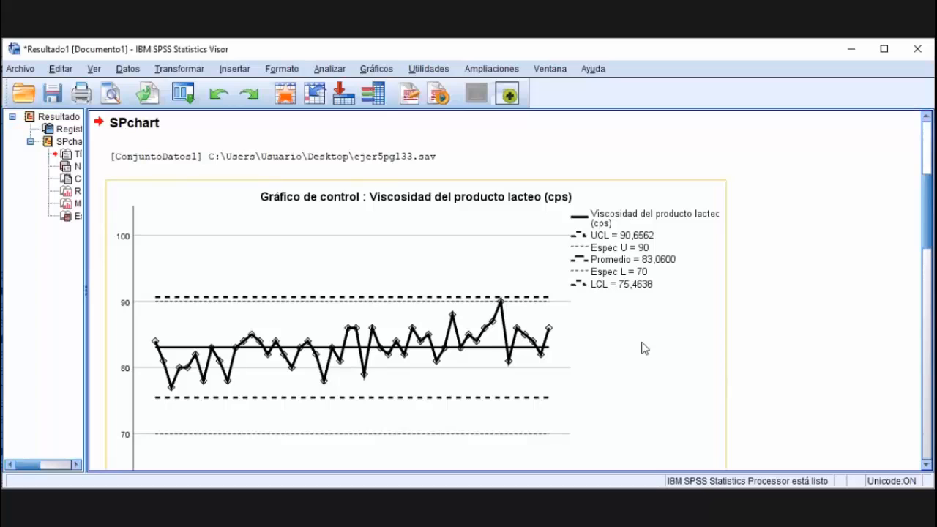
scroll(627, 283, "down", 3)
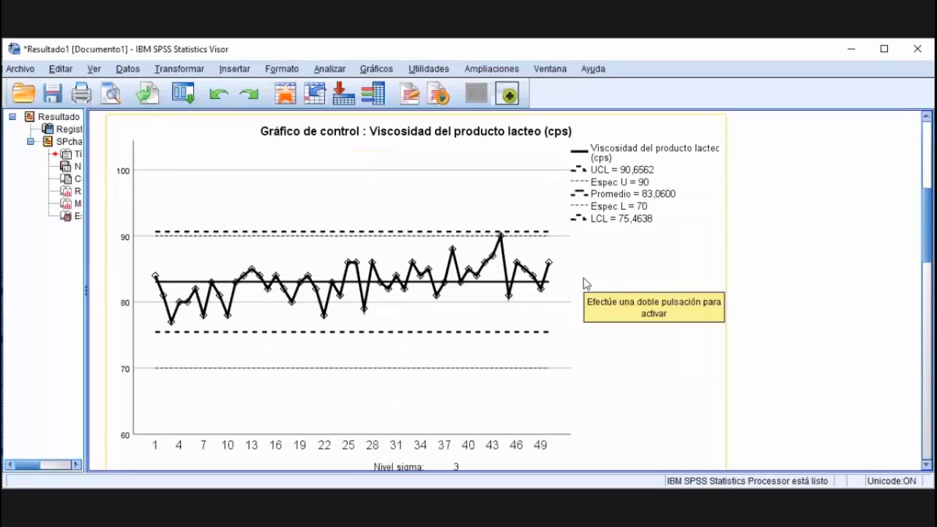
Examine the individuals chart against its control and specification limits, and the moving range chart against its control limits.
scroll(585, 284, "down", 3)
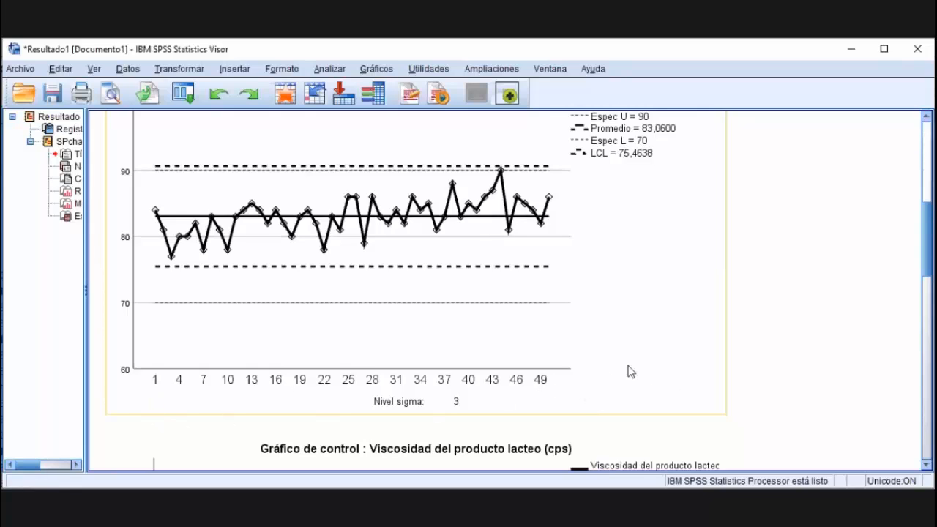
scroll(597, 354, "up", 2)
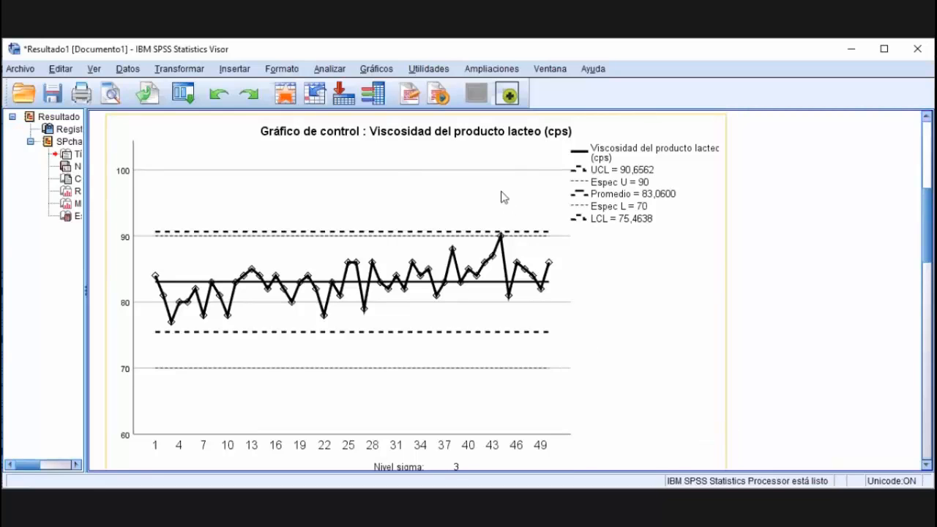
scroll(491, 212, "down", 3)
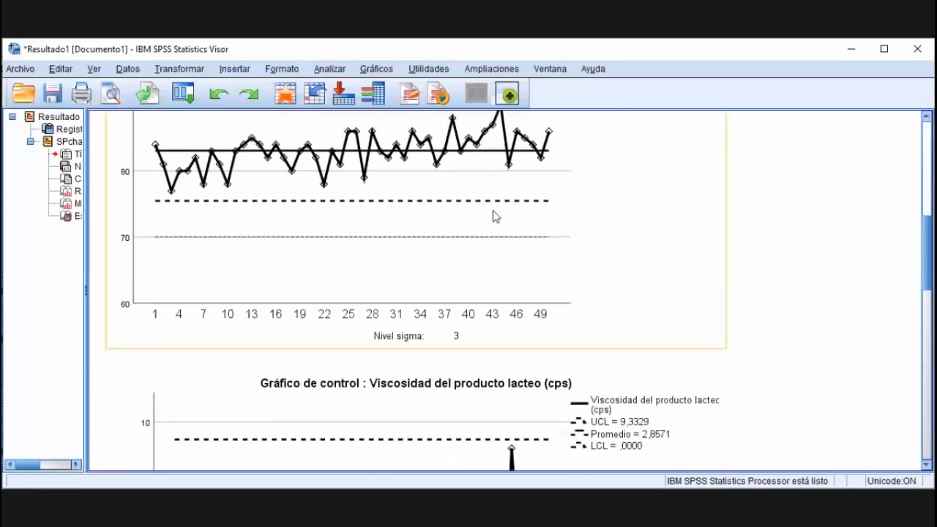
scroll(495, 213, "down", 3)
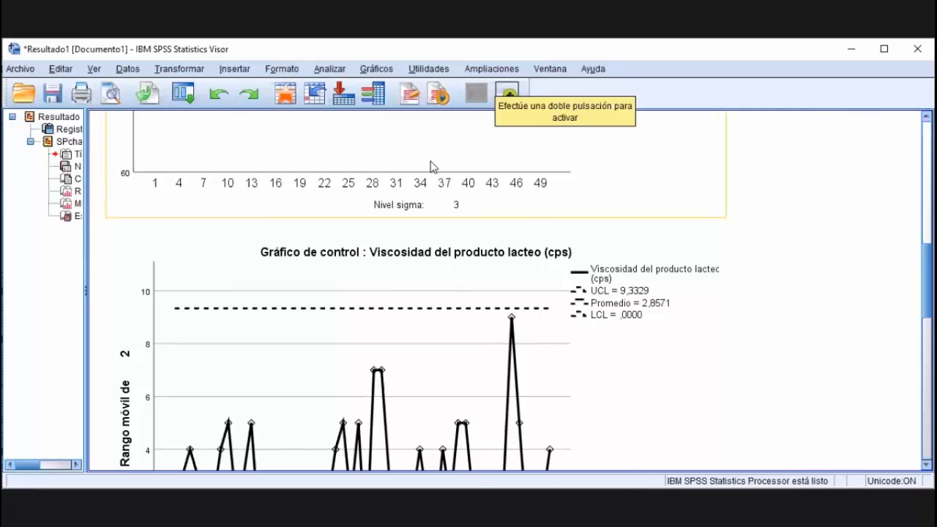
scroll(432, 167, "down", 3)
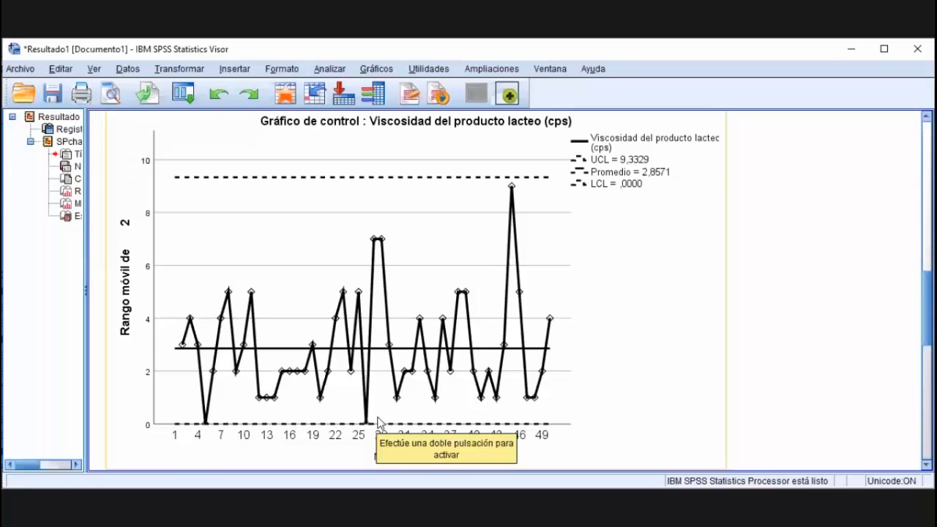
Compare the individuals chart with the moving range chart, checking their points against the centre lines and control limits.
scroll(379, 424, "up", 5)
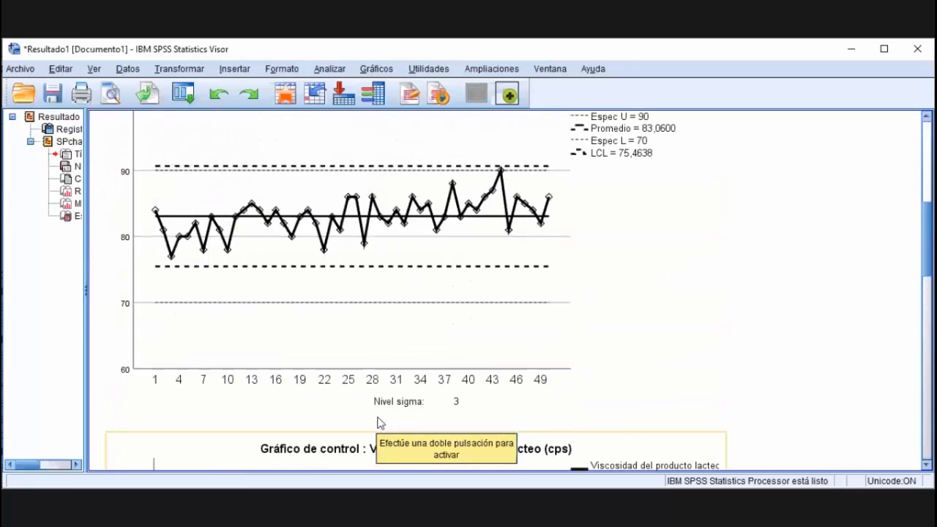
scroll(370, 314, "up", 3)
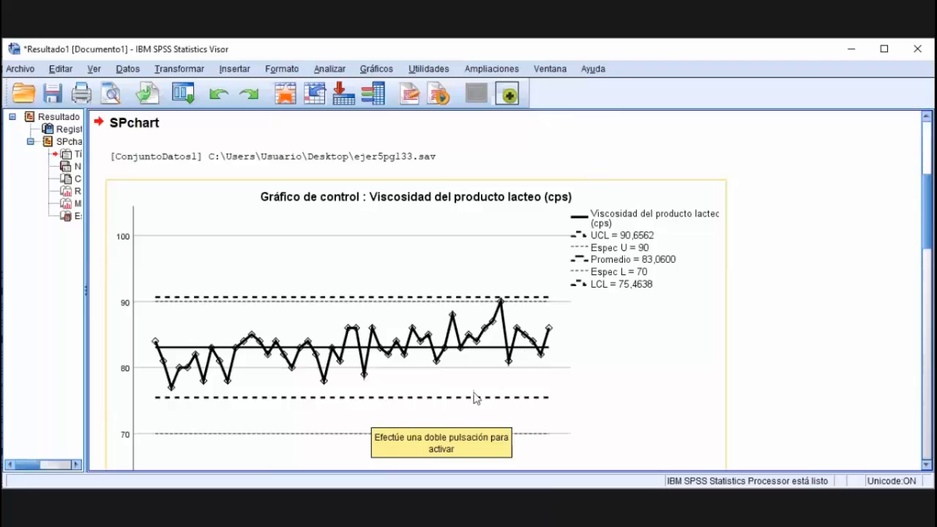
scroll(360, 349, "down", 3)
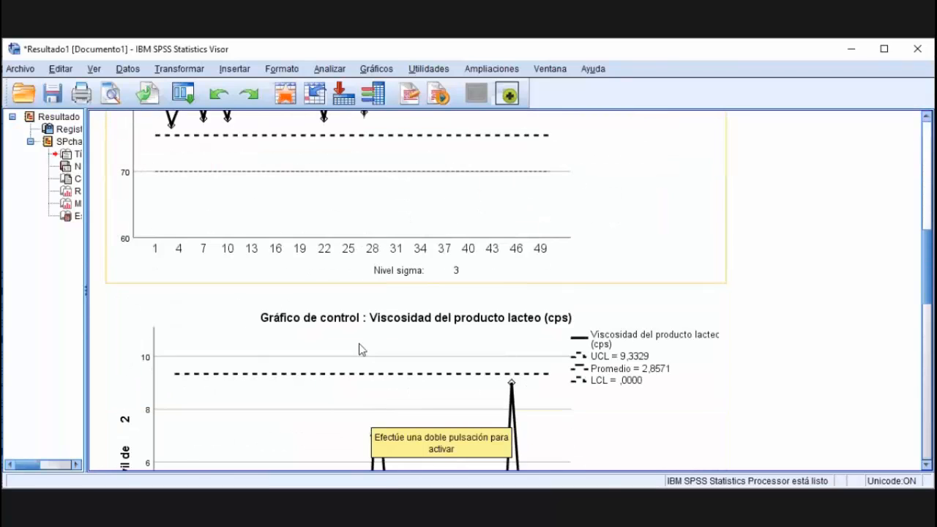
scroll(359, 349, "down", 2)
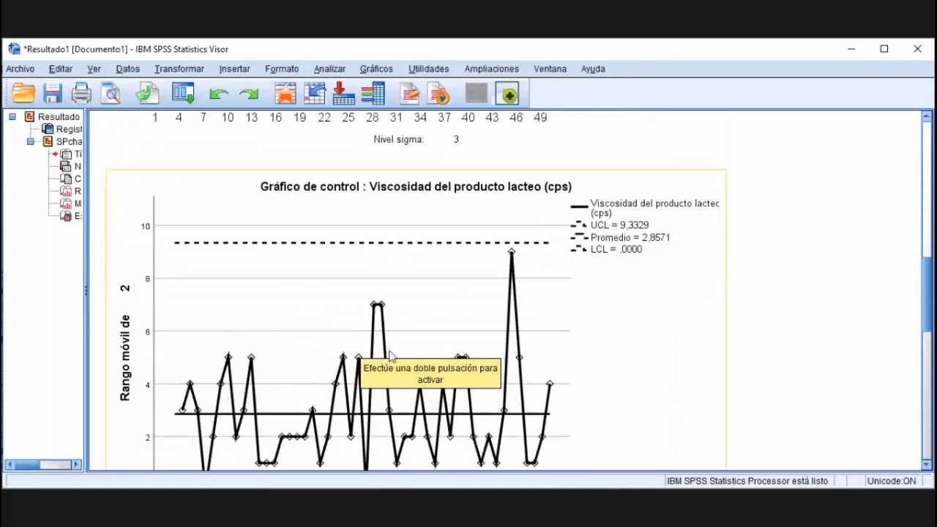
scroll(390, 355, "down", 1)
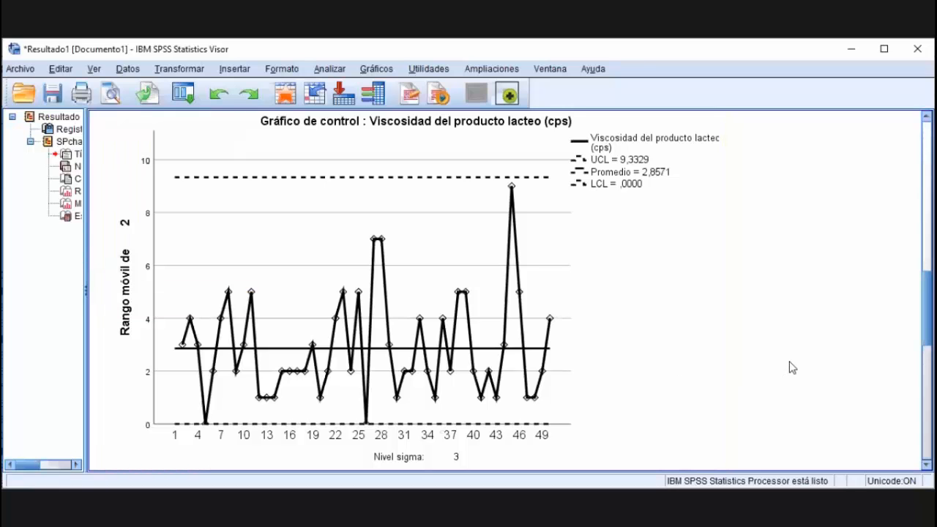
scroll(792, 367, "up", 4)
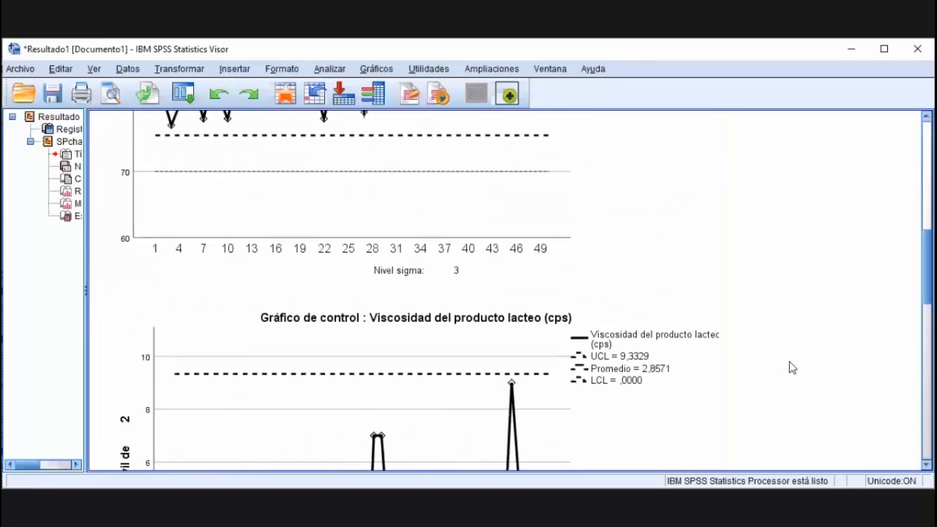
scroll(792, 367, "up", 2)
scroll(792, 368, "up", 1)
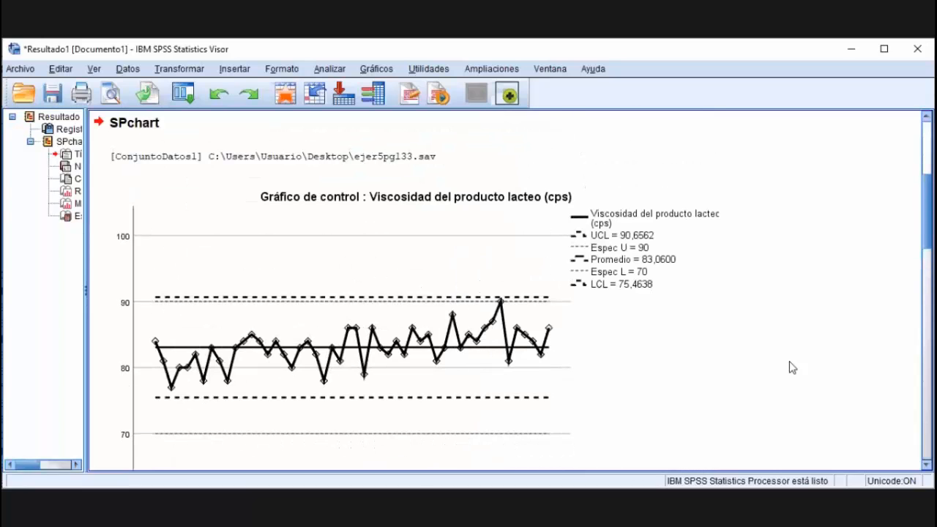
scroll(792, 367, "down", 1)
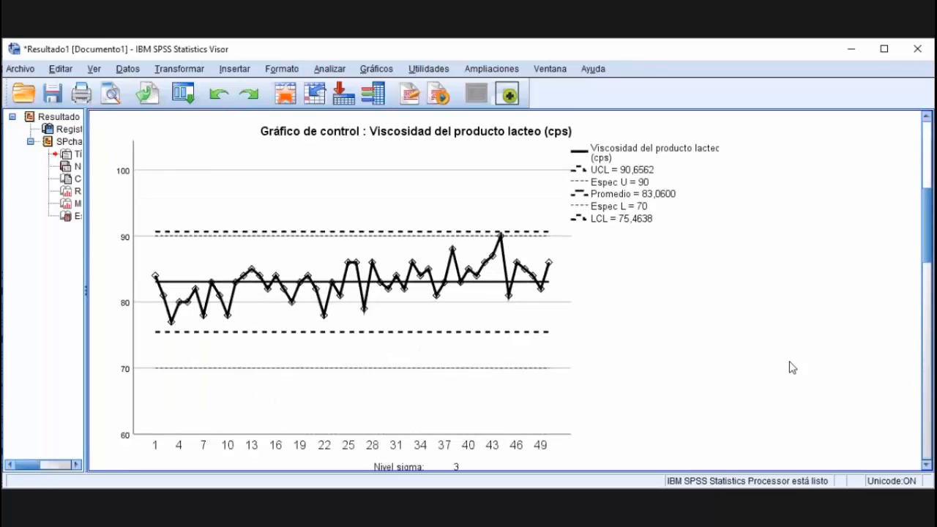
scroll(792, 368, "down", 1)
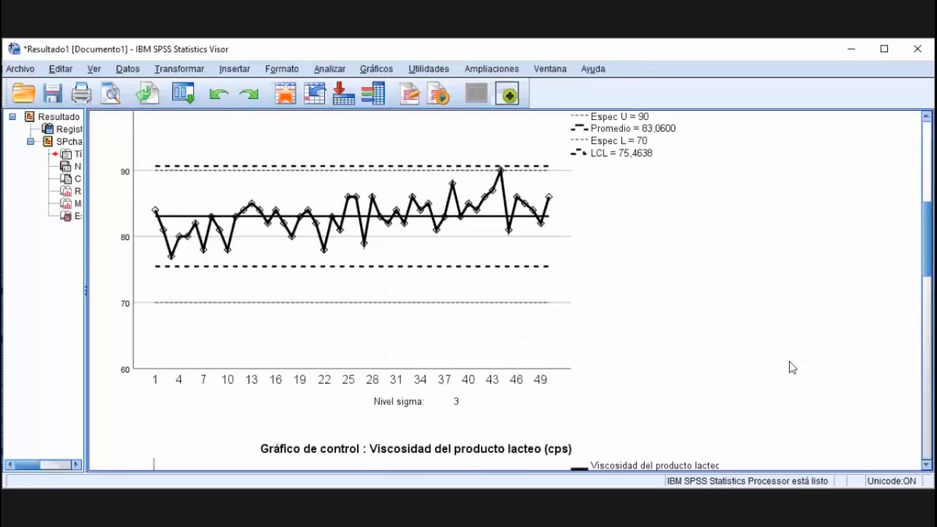
scroll(792, 367, "down", 2)
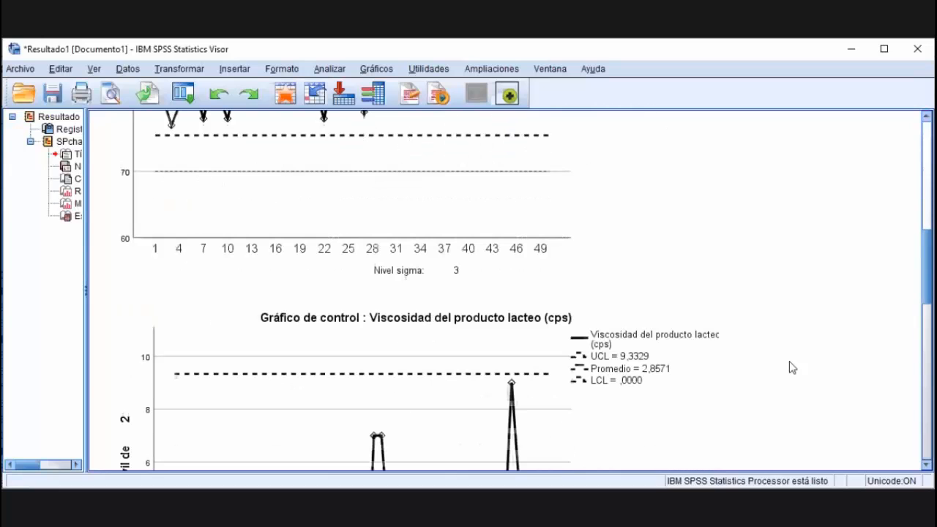
scroll(792, 367, "down", 3)
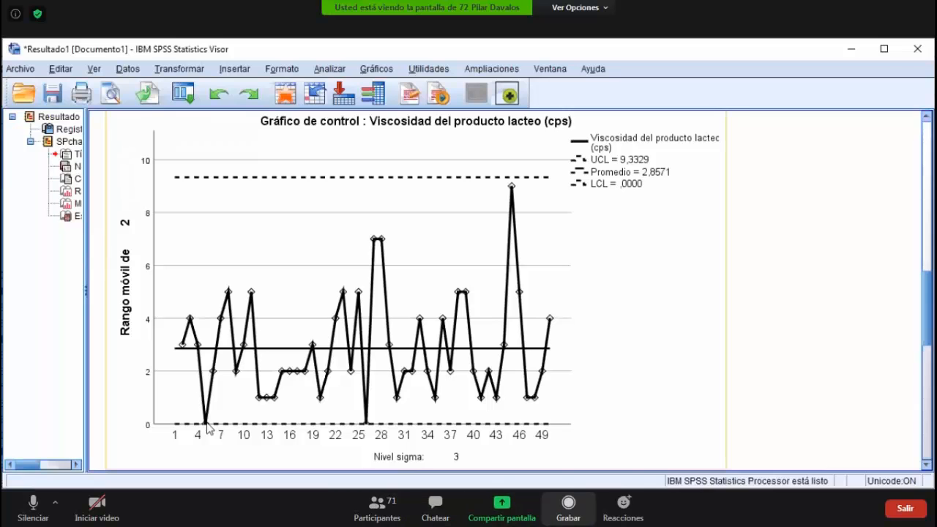
left_click(33, 508)
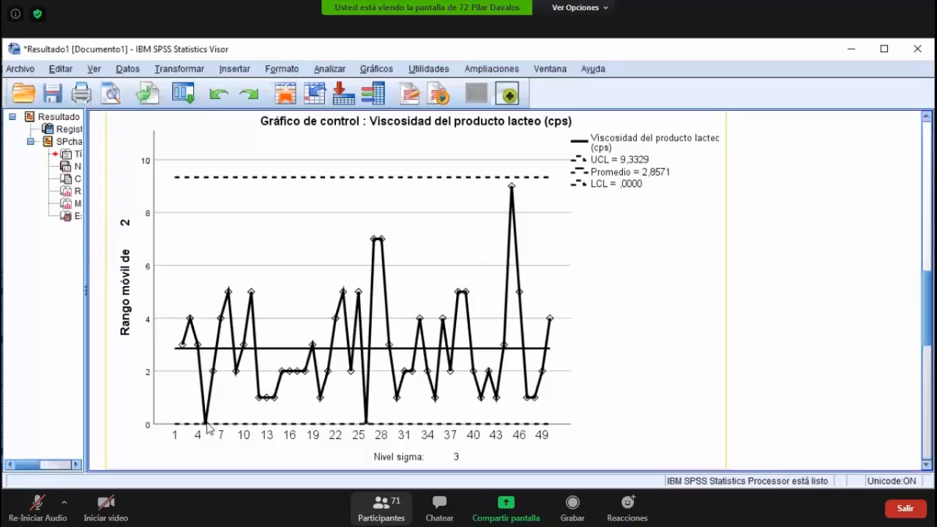
left_click(382, 505)
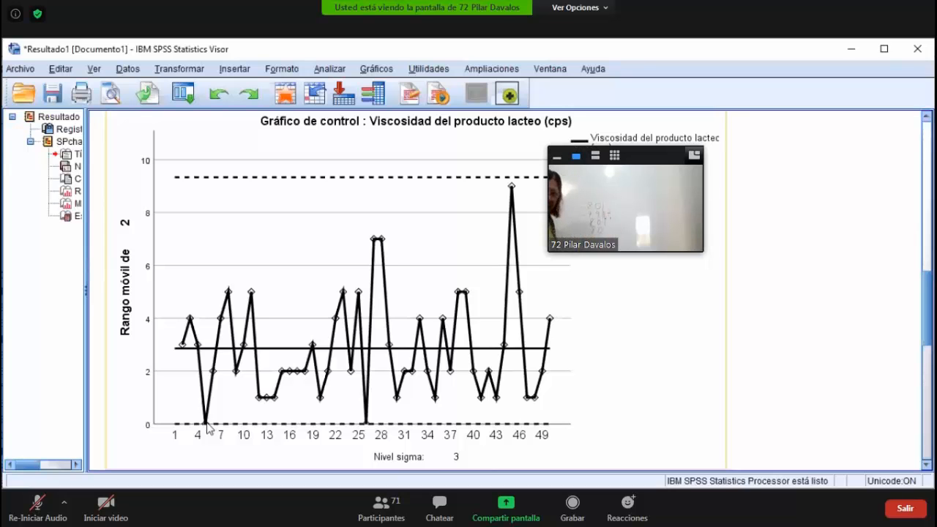
left_click(694, 156)
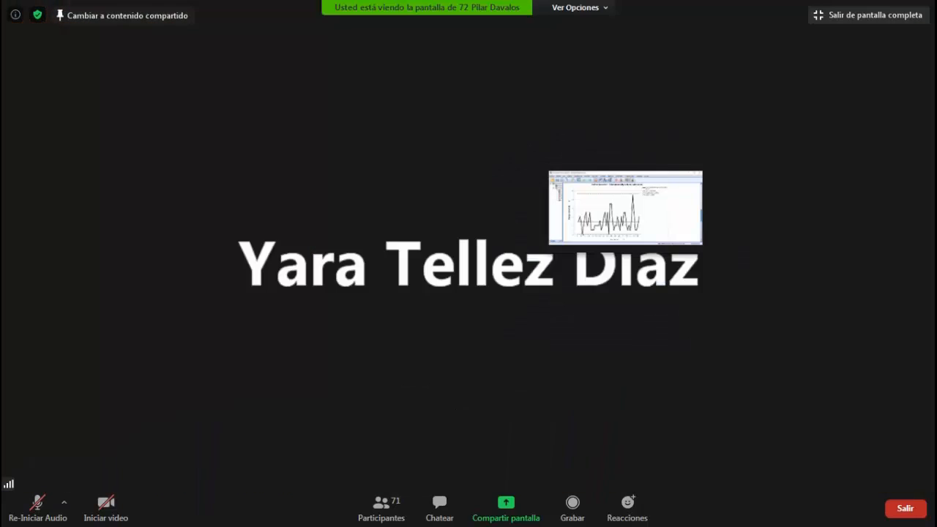
mouse_move(626, 208)
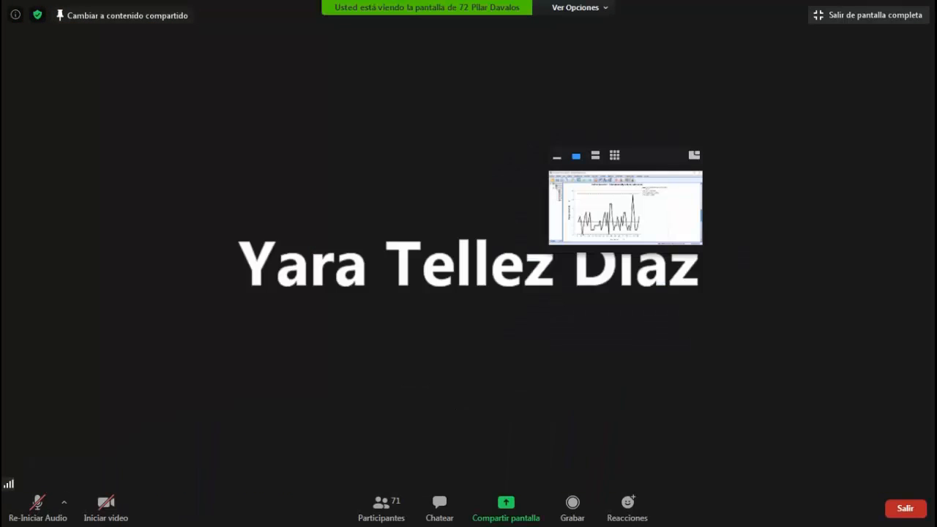
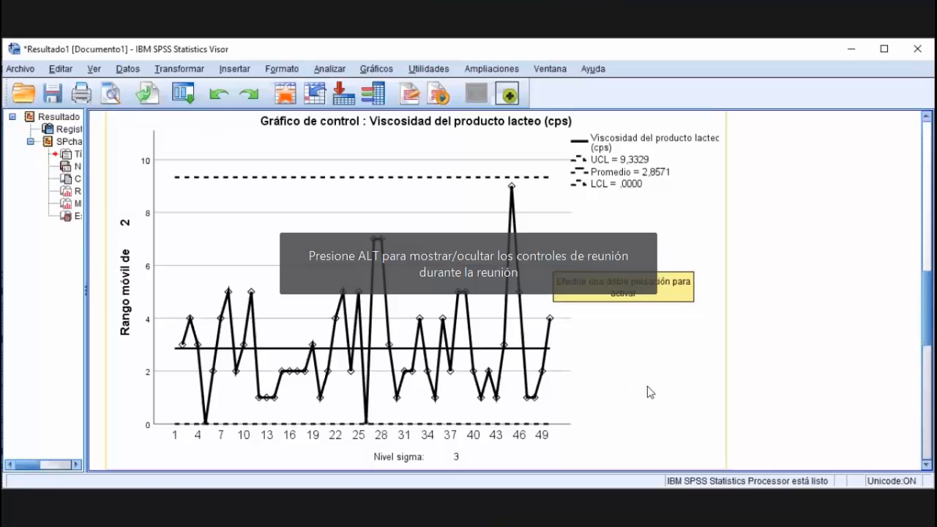
Check the highest peaks in the moving range chart against the corresponding observations in the individuals chart.
scroll(647, 386, "up", 2)
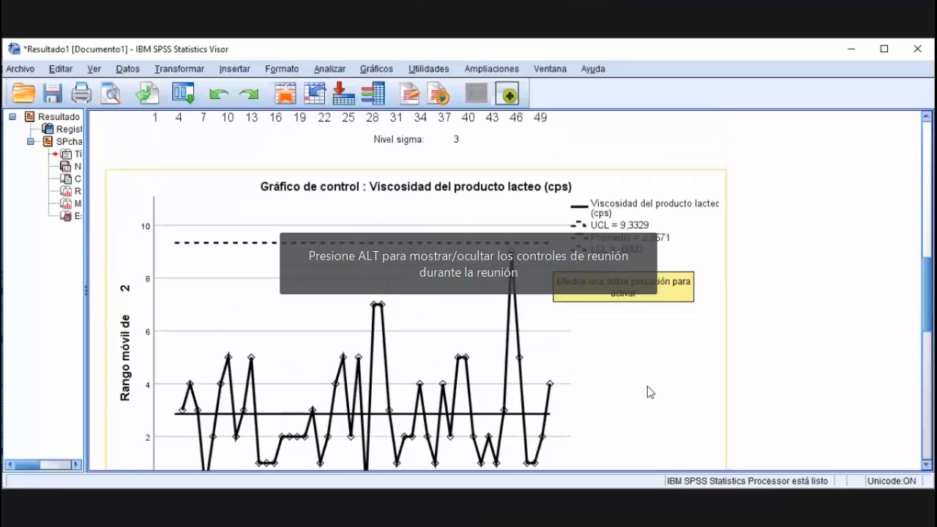
scroll(647, 386, "down", 2)
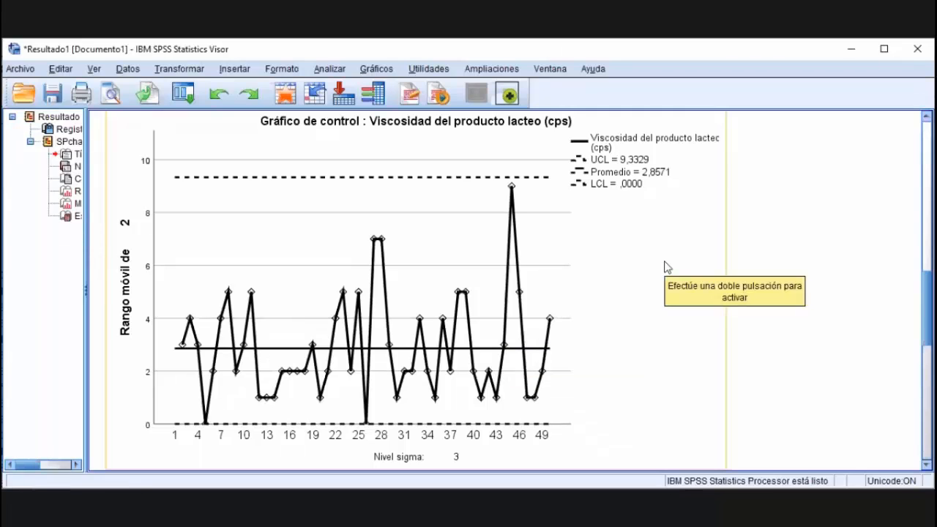
scroll(667, 267, "down", 5)
scroll(667, 268, "up", 5)
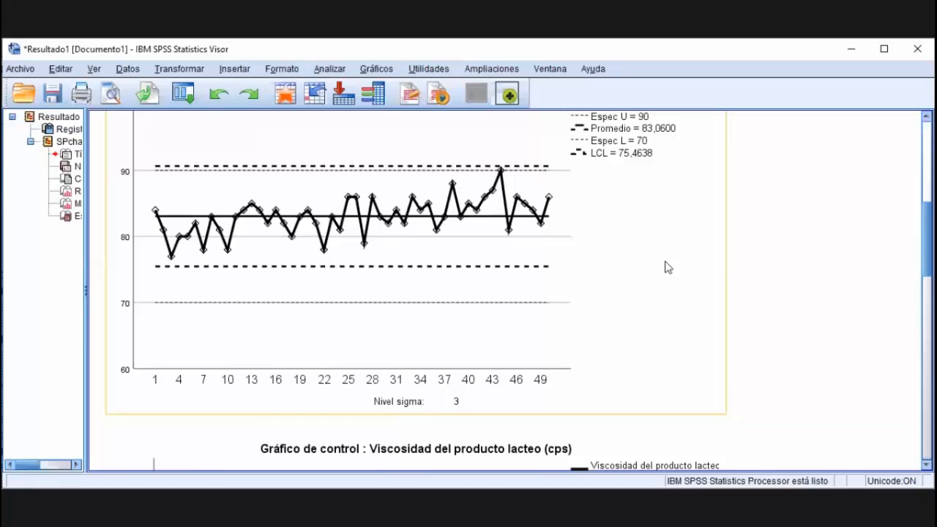
scroll(667, 267, "up", 2)
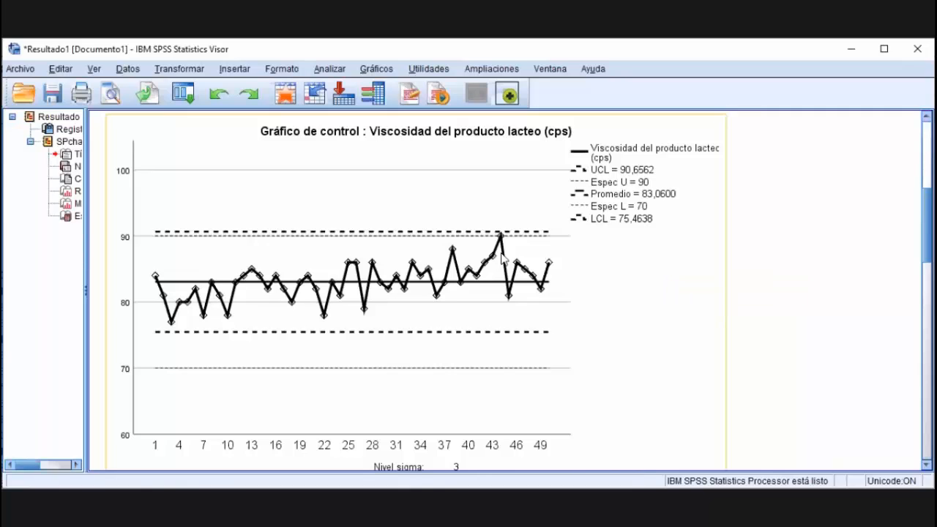
scroll(505, 260, "down", 8)
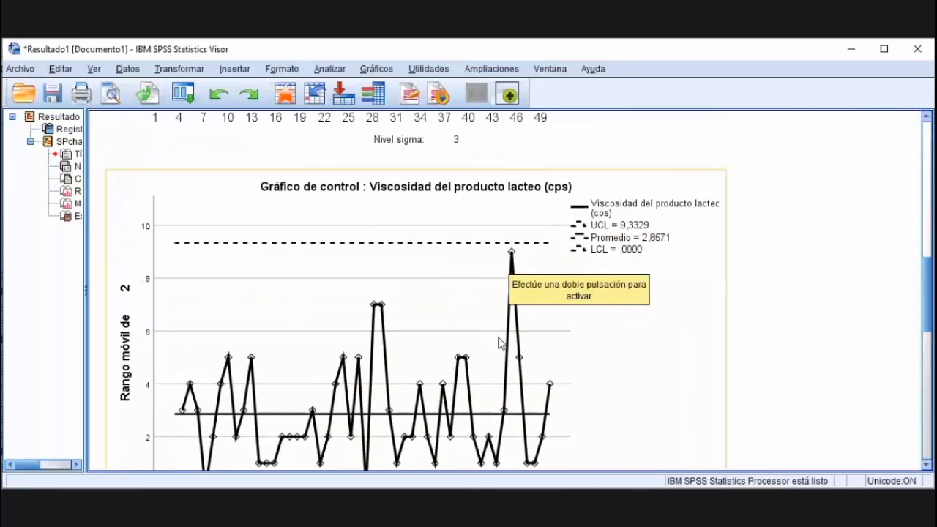
scroll(563, 257, "up", 7)
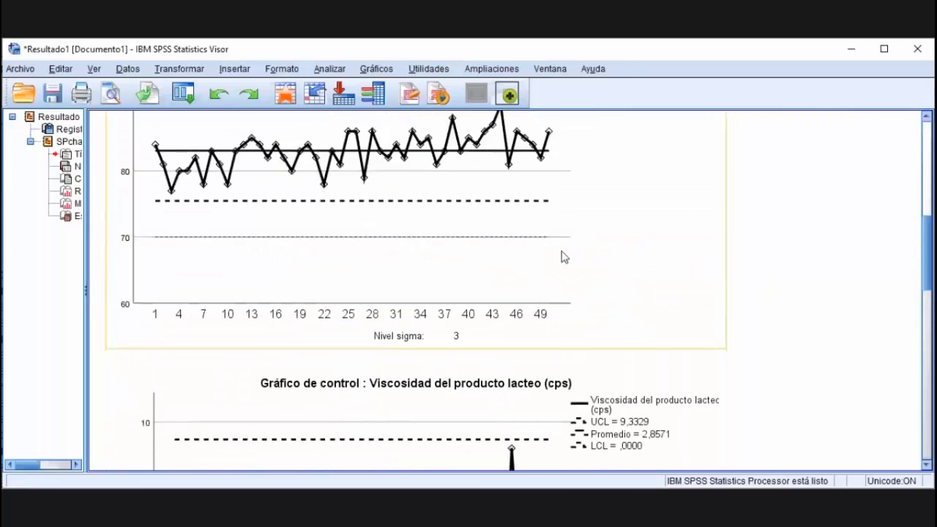
scroll(597, 369, "down", 8)
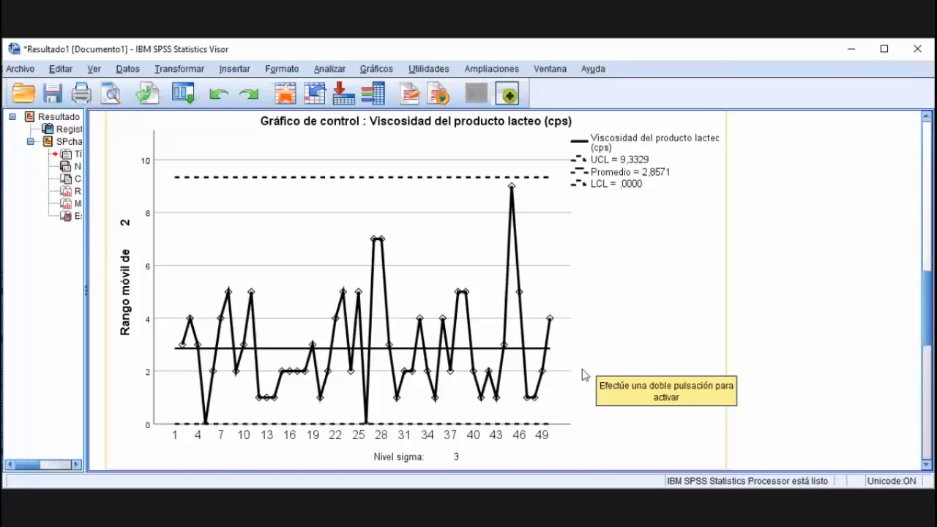
Review the process statistics table with the actual percentage outside specification and the capability indices.
scroll(582, 372, "down", 4)
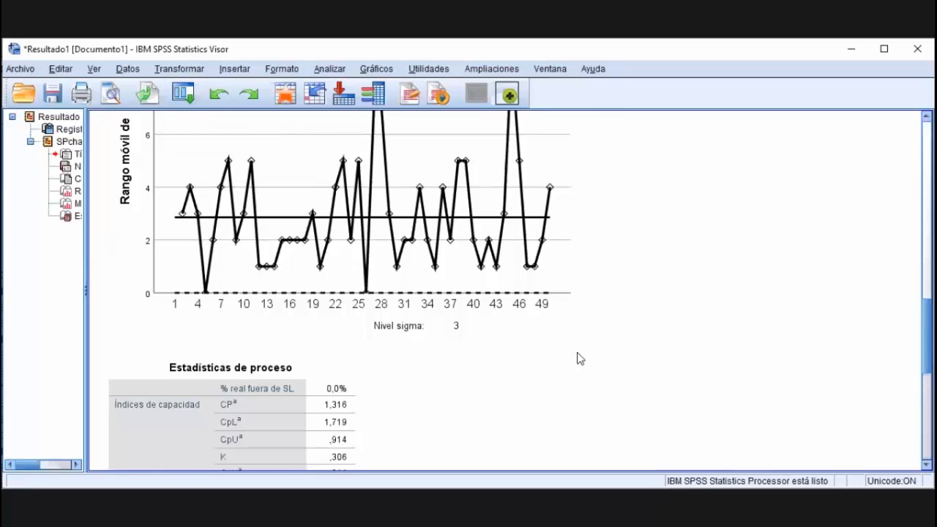
scroll(580, 358, "down", 4)
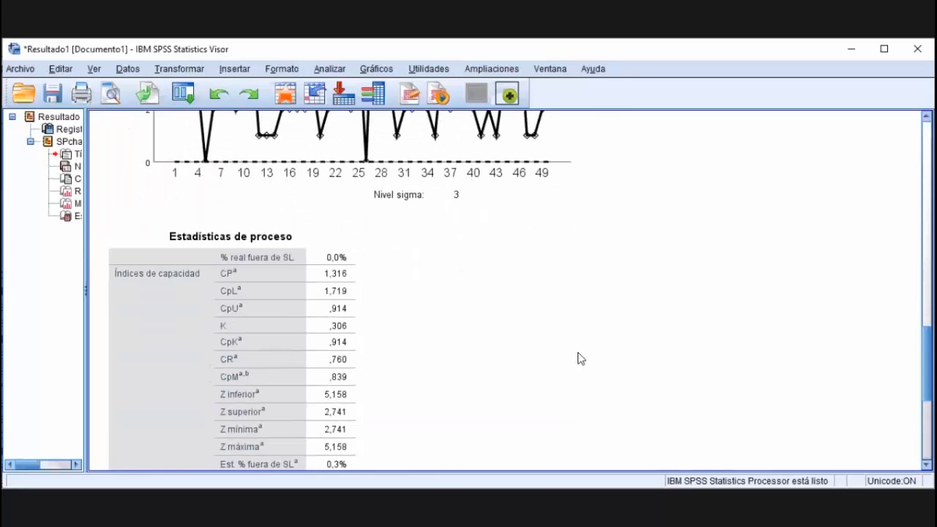
scroll(579, 358, "down", 2)
left_click(253, 243)
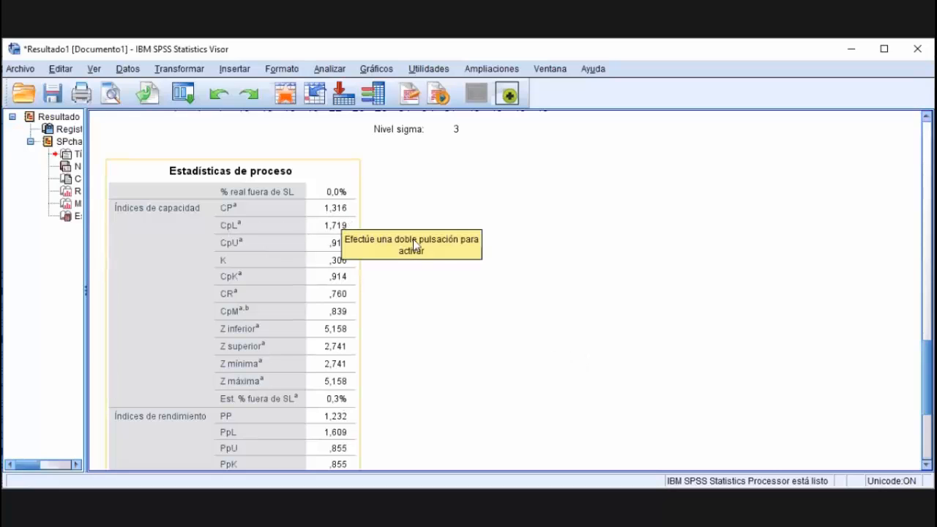
Move the media player window aside and compare the capability indices with the individuals chart's specification limits.
scroll(448, 257, "up", 5)
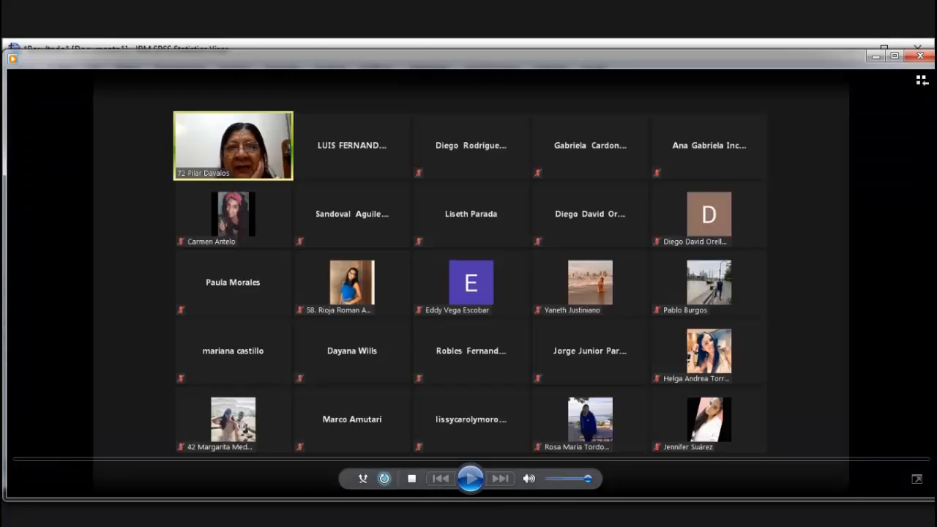
left_click_drag(440, 58, 936, 24)
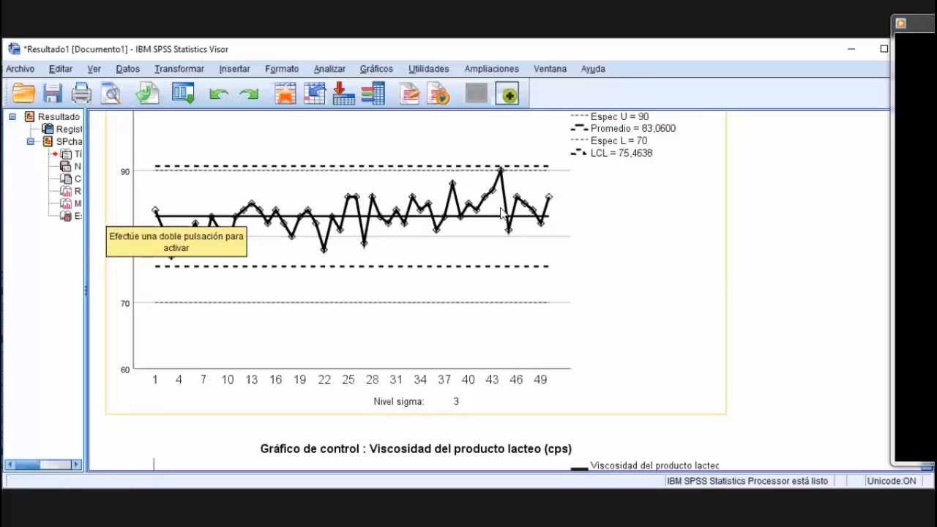
scroll(513, 212, "down", 15)
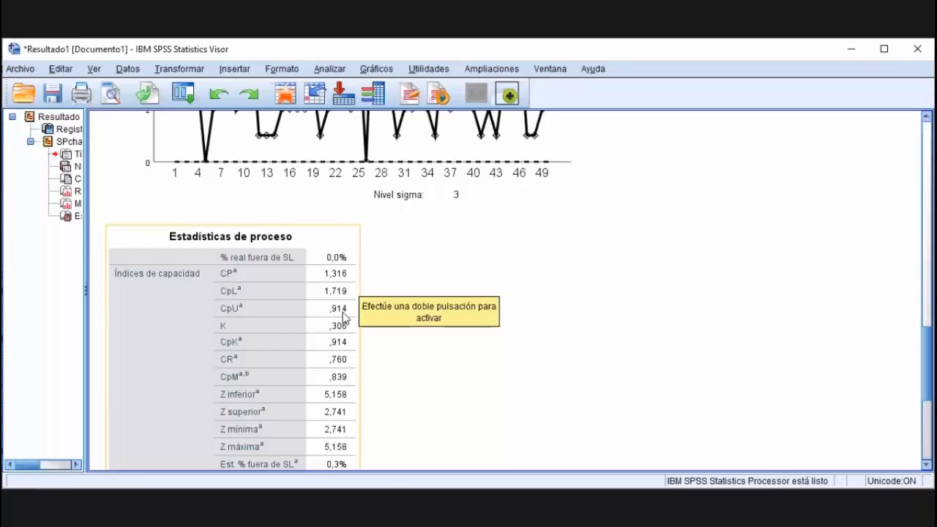
scroll(348, 302, "up", 9)
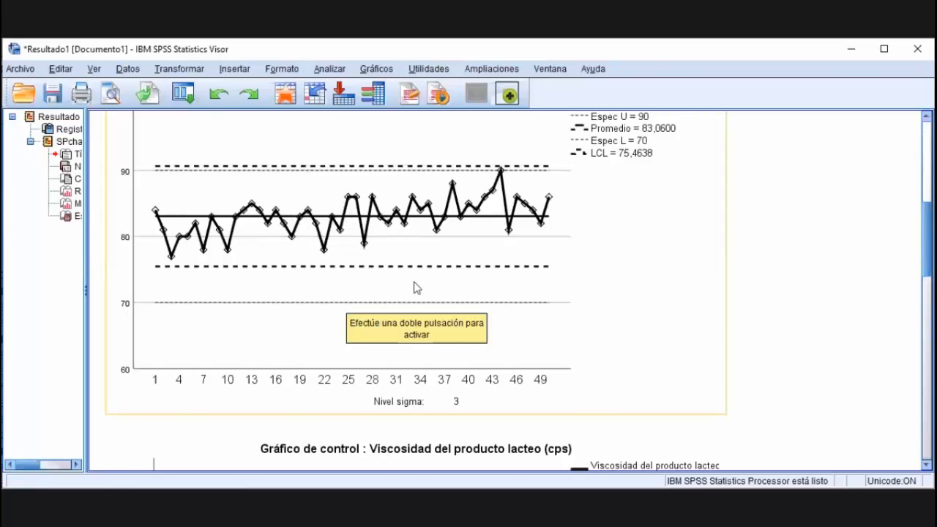
Examine the moving range chart and the capability indices from CP to CpM in the process statistics table.
scroll(413, 287, "down", 5)
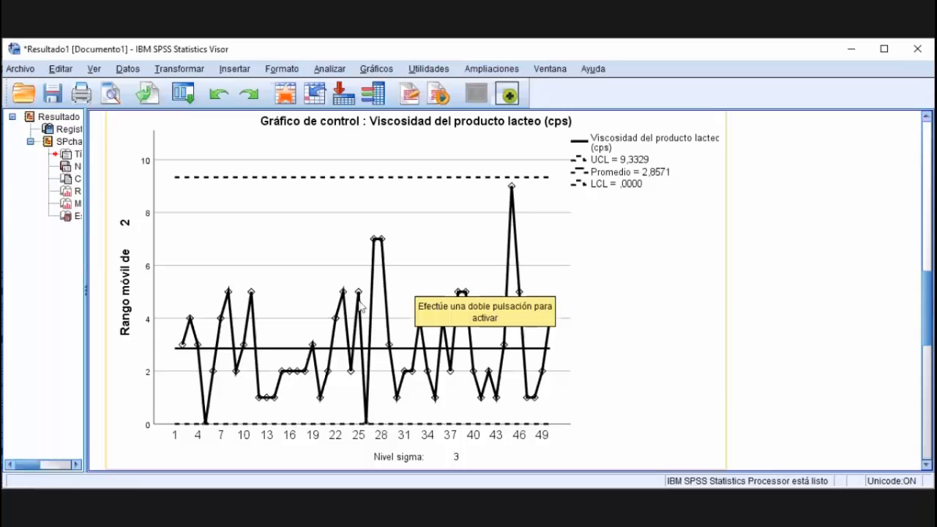
scroll(388, 299, "down", 5)
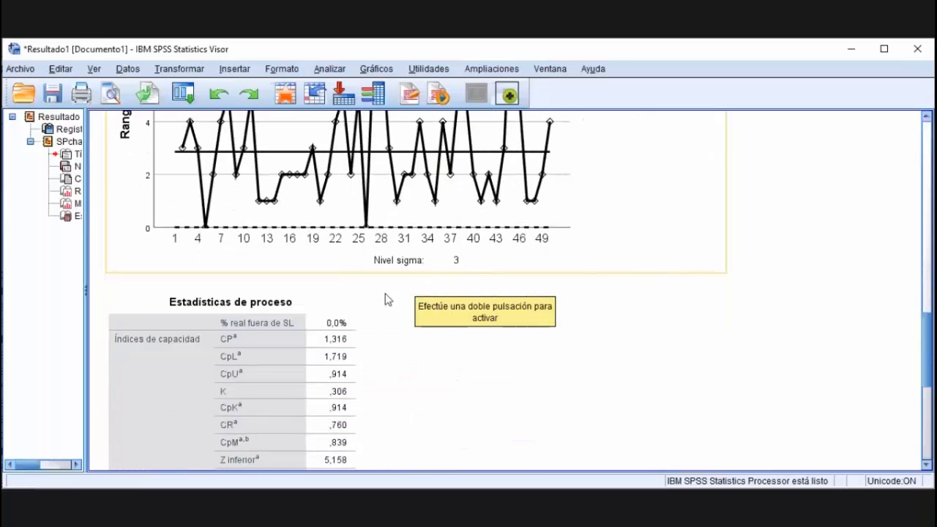
left_click(339, 339)
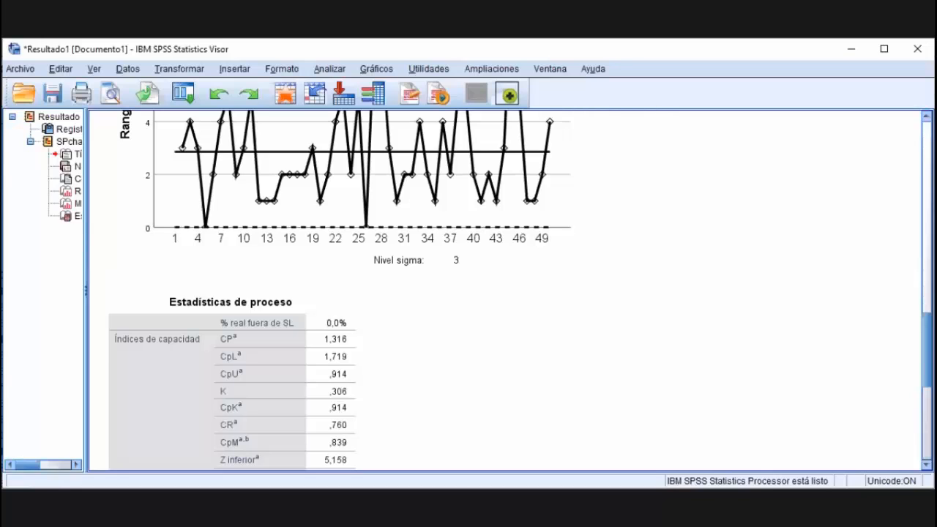
left_click(227, 416)
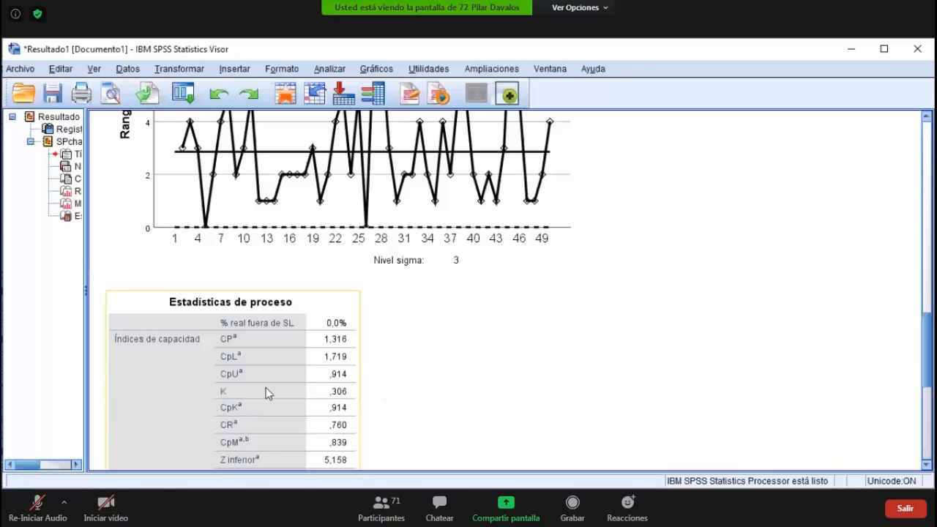
left_click(445, 377)
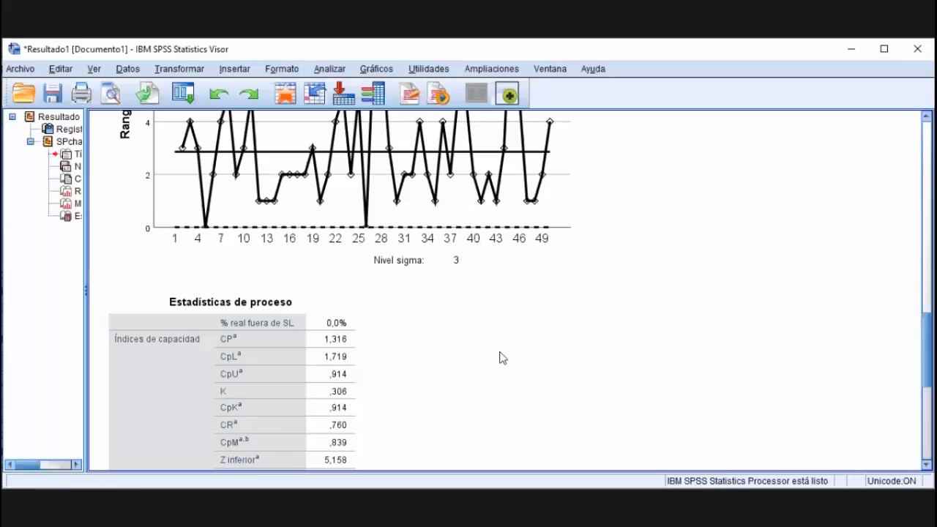
scroll(502, 358, "down", 3)
left_click(319, 322)
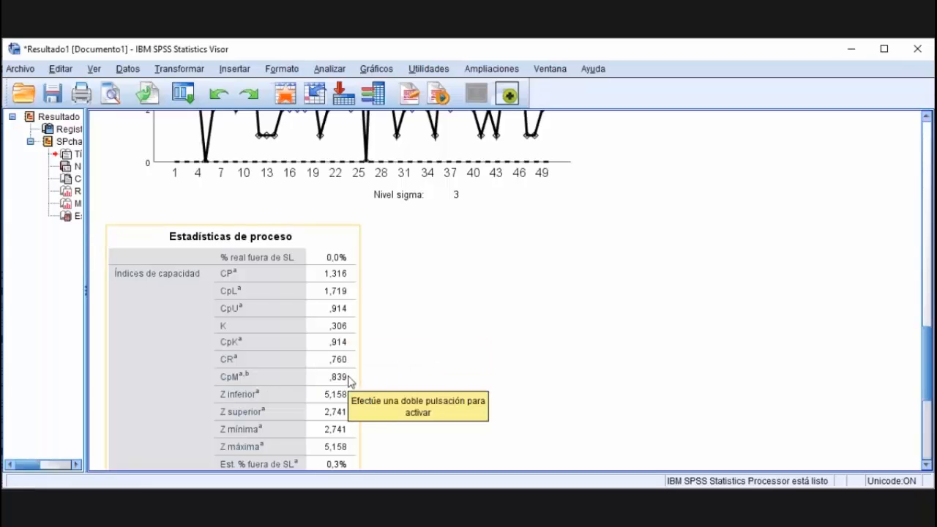
left_click(503, 350)
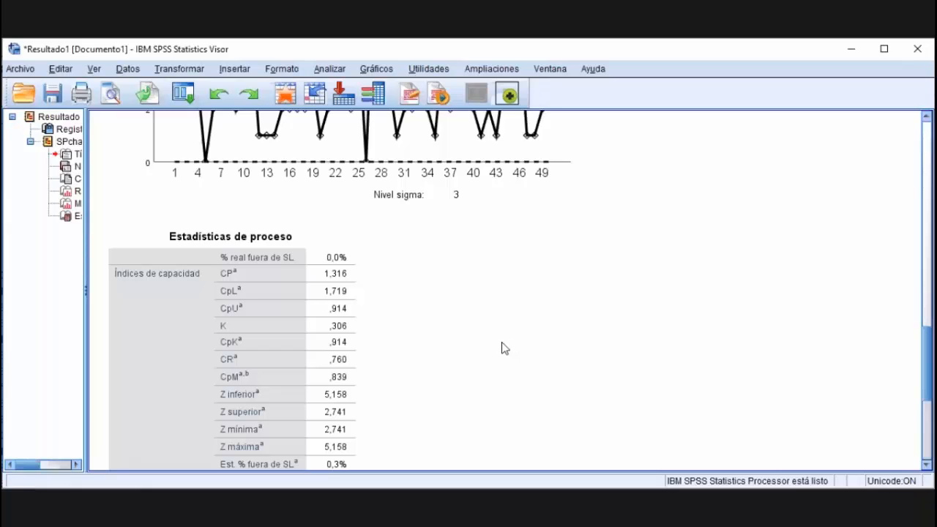
Compare the CP, CpL, CpU and CpK capability indices and read the Z values in the process statistics table.
scroll(454, 326, "down", 2)
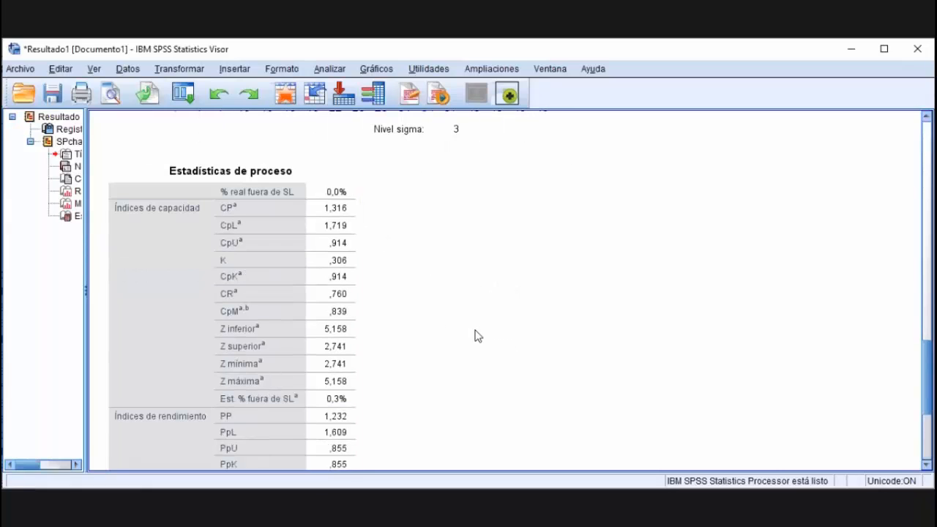
left_click(267, 220)
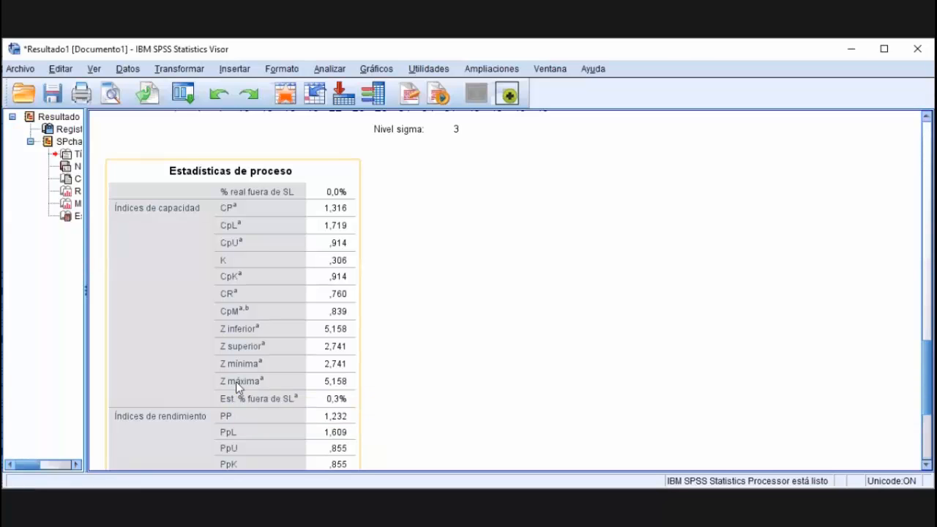
left_click(559, 327)
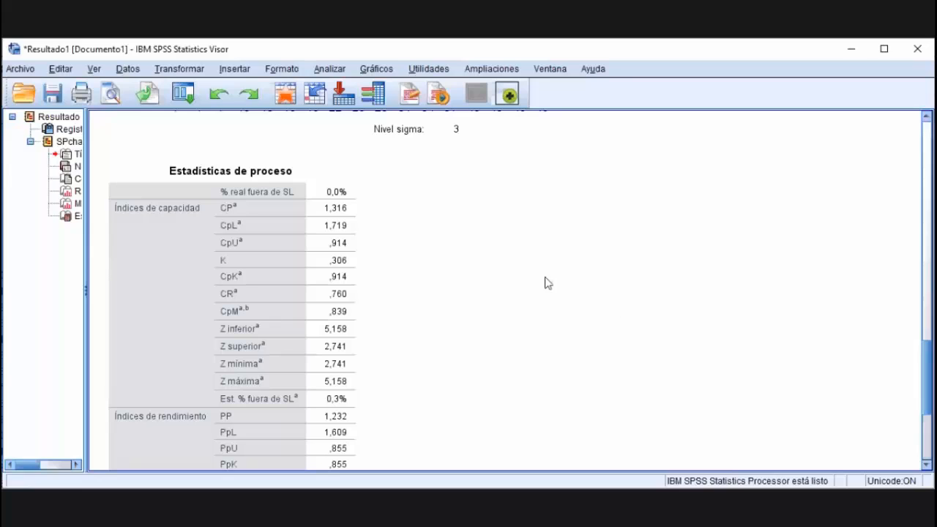
left_click(286, 237)
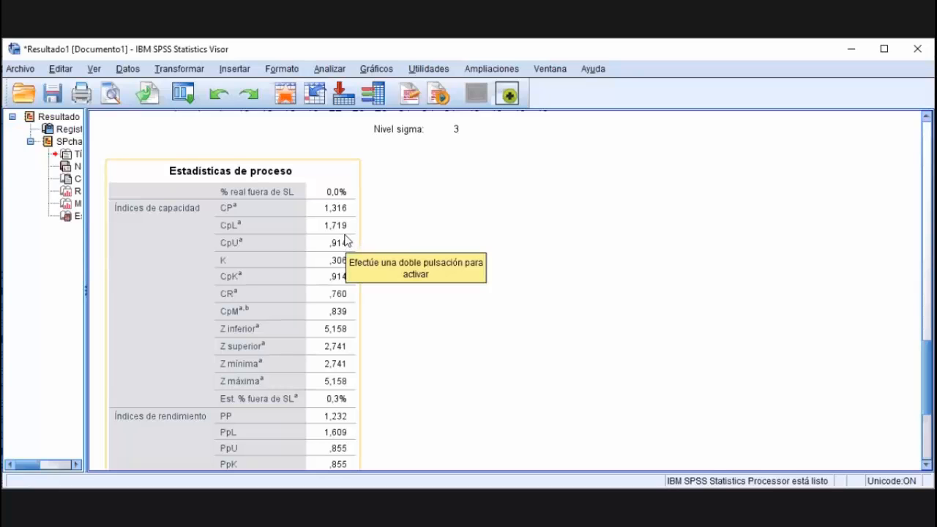
left_click(437, 326)
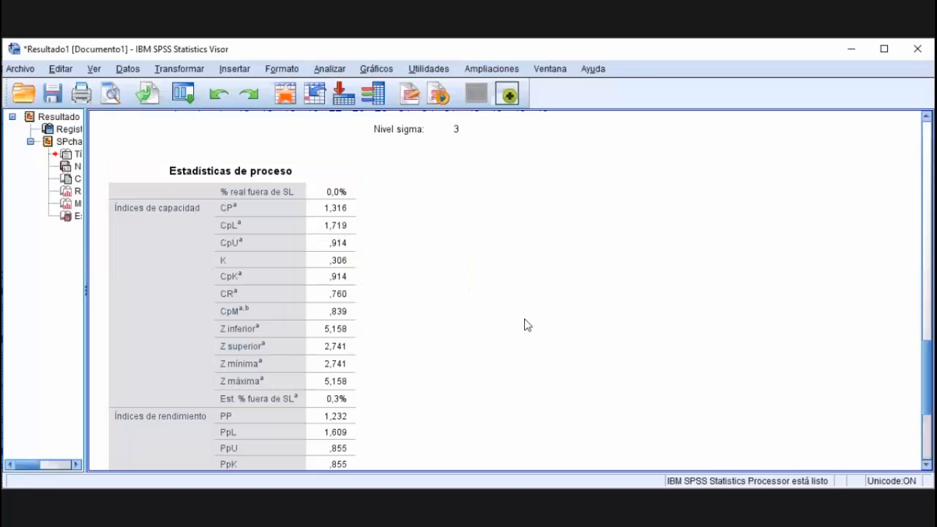
left_click(354, 343)
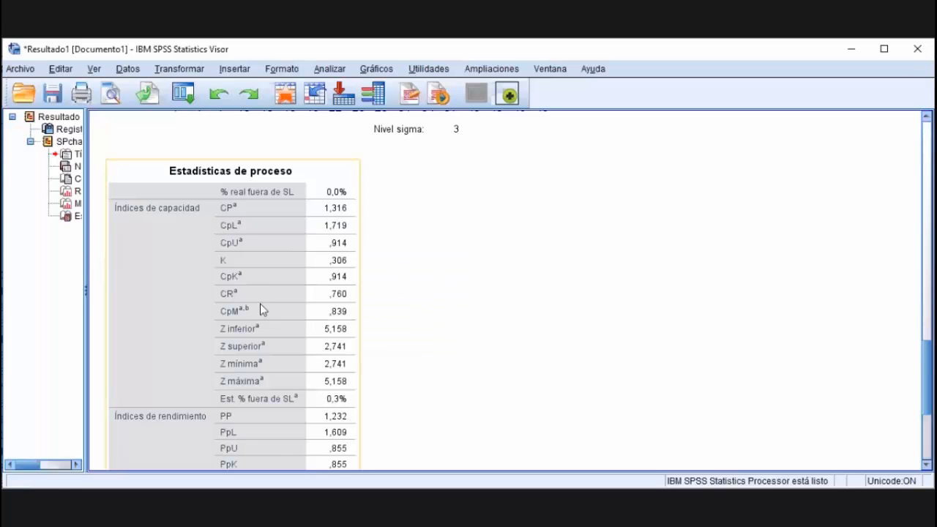
left_click(370, 277)
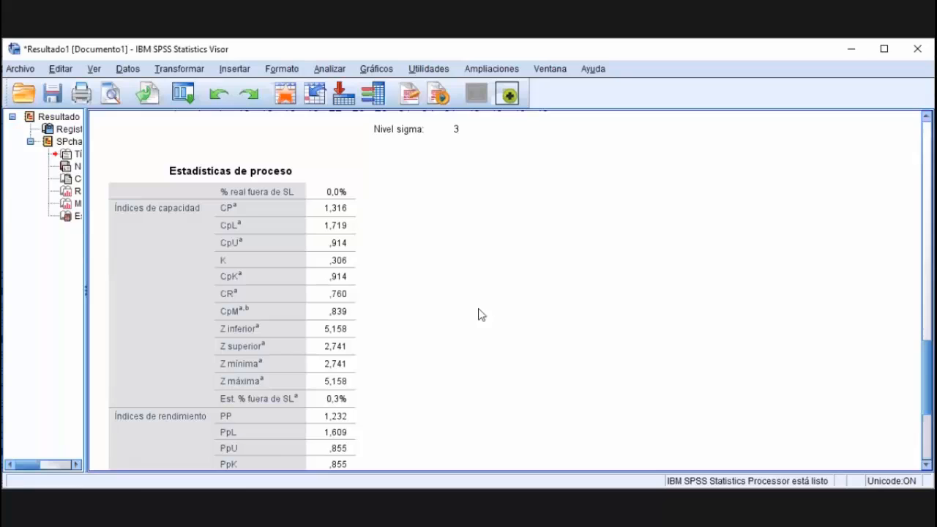
left_click(235, 277)
left_click(428, 300)
Read the performance indices from PP to the estimated percentage outside specification, including the table's footnotes.
scroll(396, 311, "down", 5)
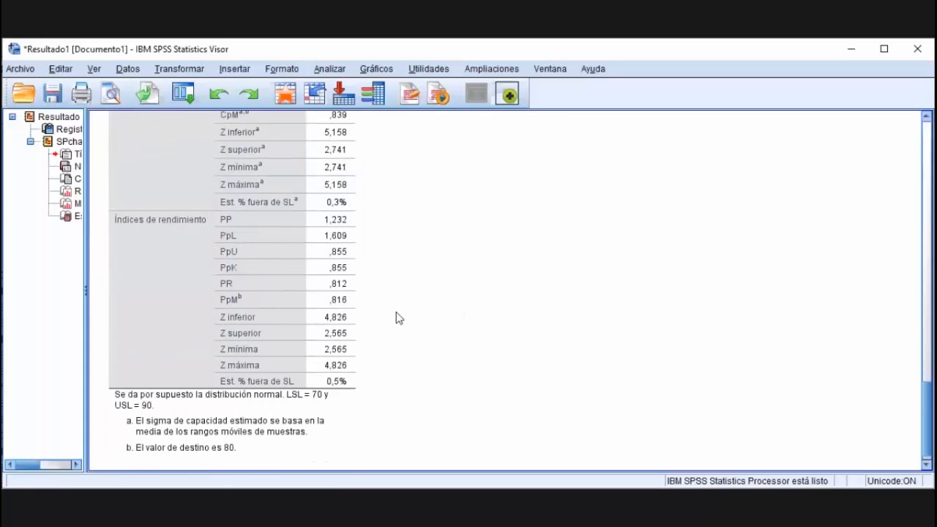
scroll(396, 312, "up", 2)
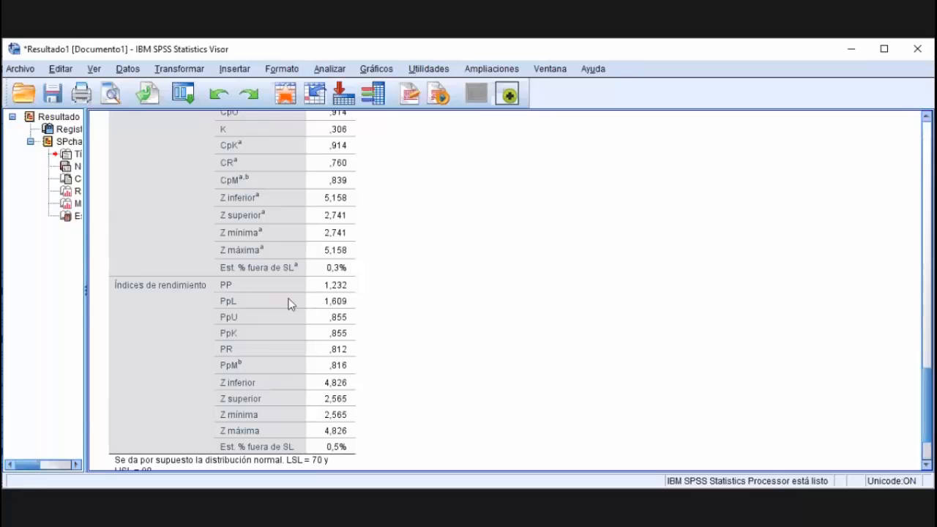
left_click(207, 307)
scroll(387, 308, "down", 3)
scroll(386, 308, "down", 1)
Go over the whole output from the SPCHART syntax through both control charts to the capability and performance indices.
scroll(389, 310, "up", 10)
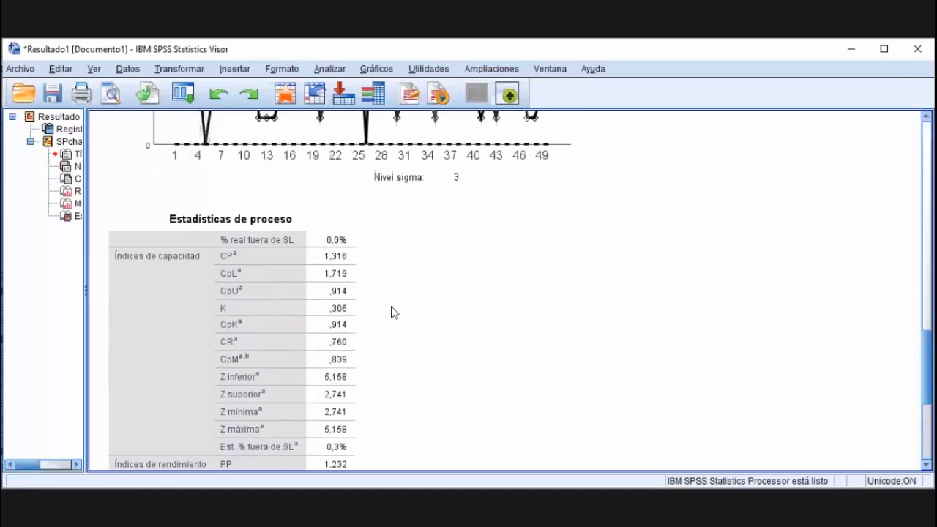
scroll(394, 313, "up", 20)
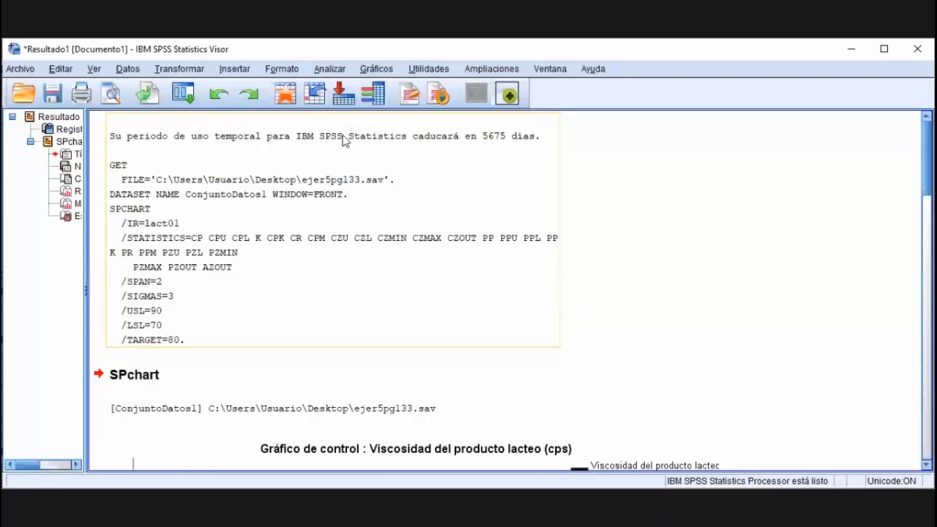
scroll(396, 272, "down", 3)
scroll(393, 265, "down", 10)
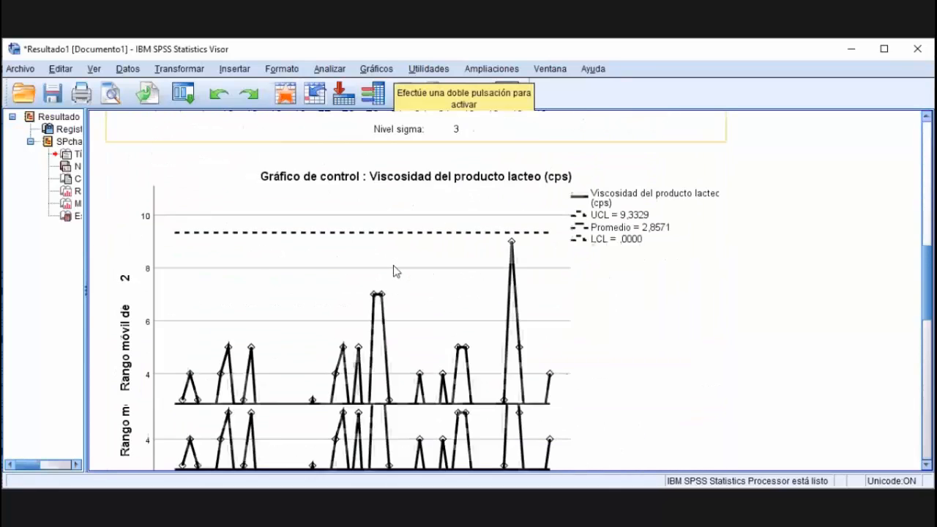
scroll(393, 270, "down", 3)
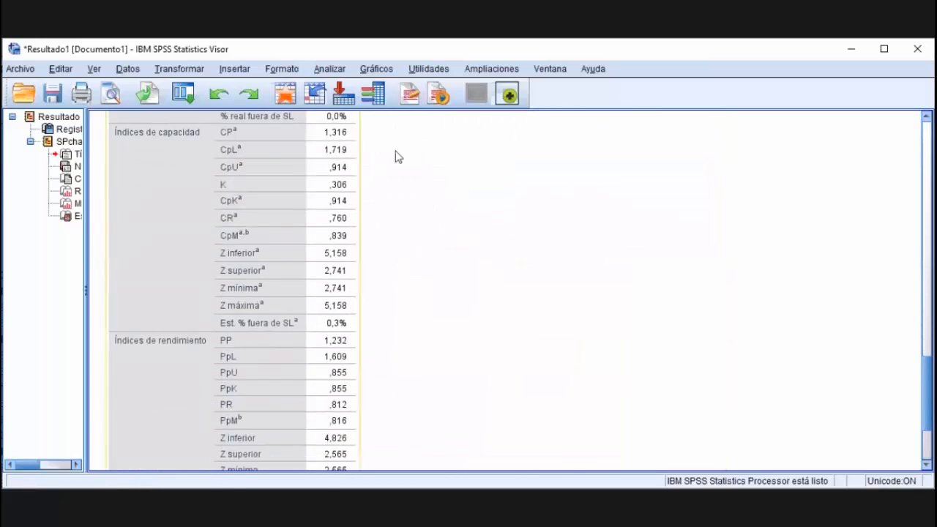
scroll(448, 301, "up", 2)
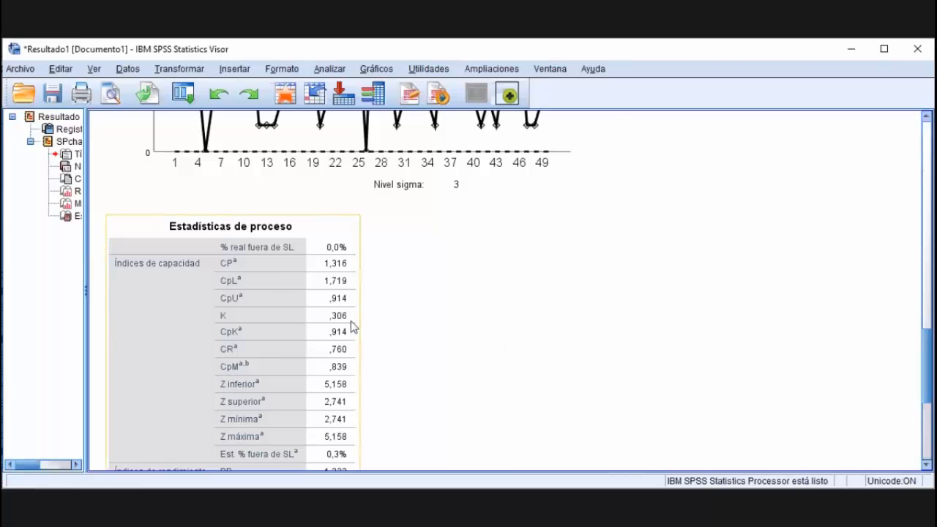
scroll(311, 325, "down", 3)
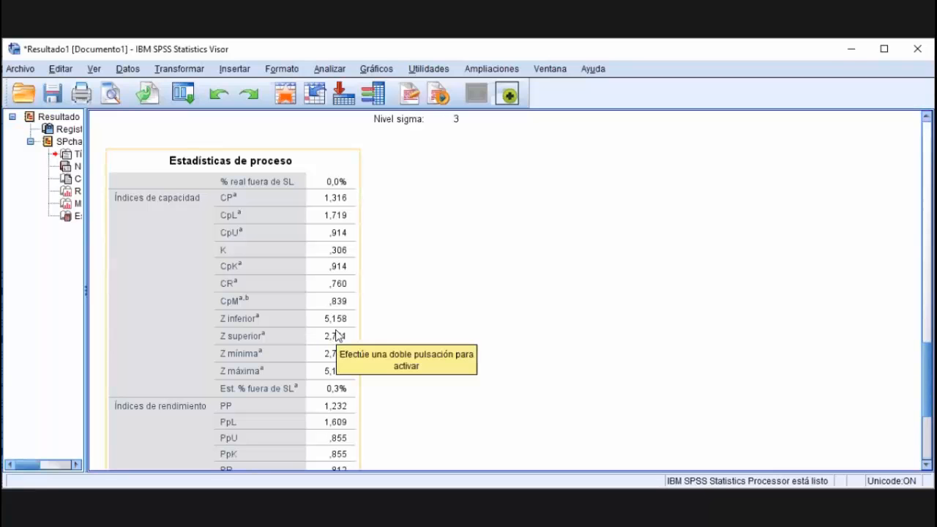
Compare the individuals chart and the moving range chart with the capability indices for a final assessment of the viscosity process.
scroll(336, 336, "up", 10)
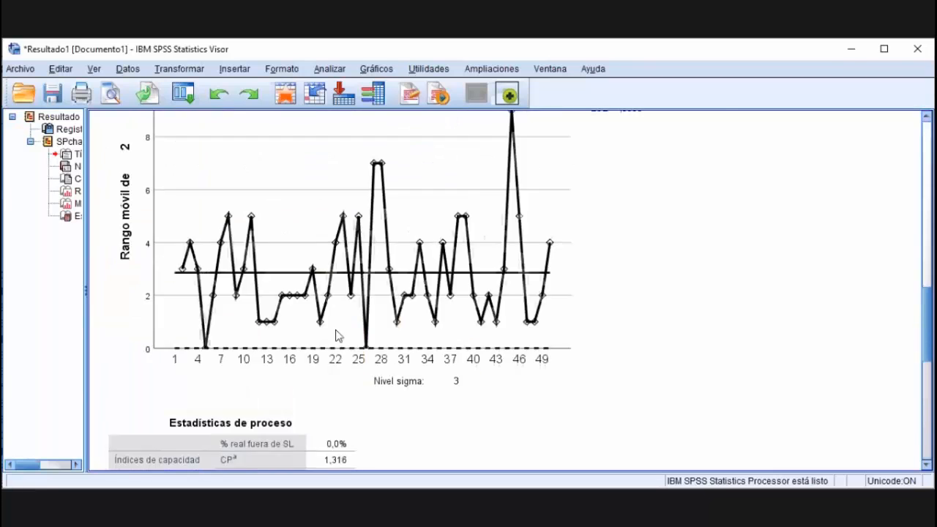
scroll(336, 335, "up", 8)
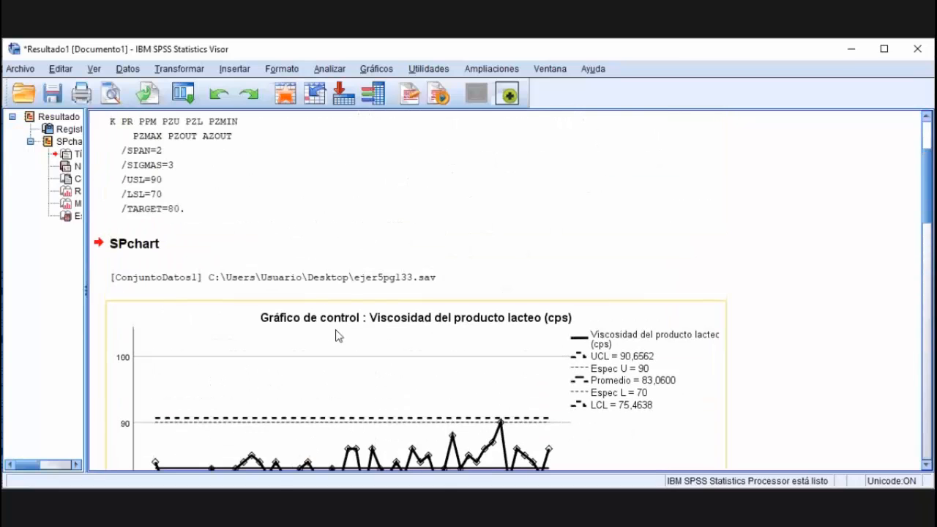
scroll(359, 335, "down", 3)
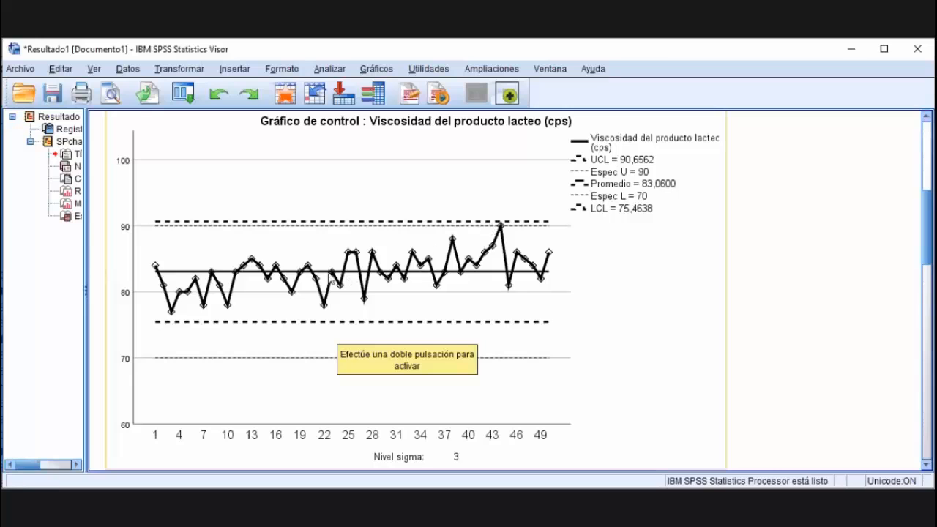
scroll(534, 274, "down", 10)
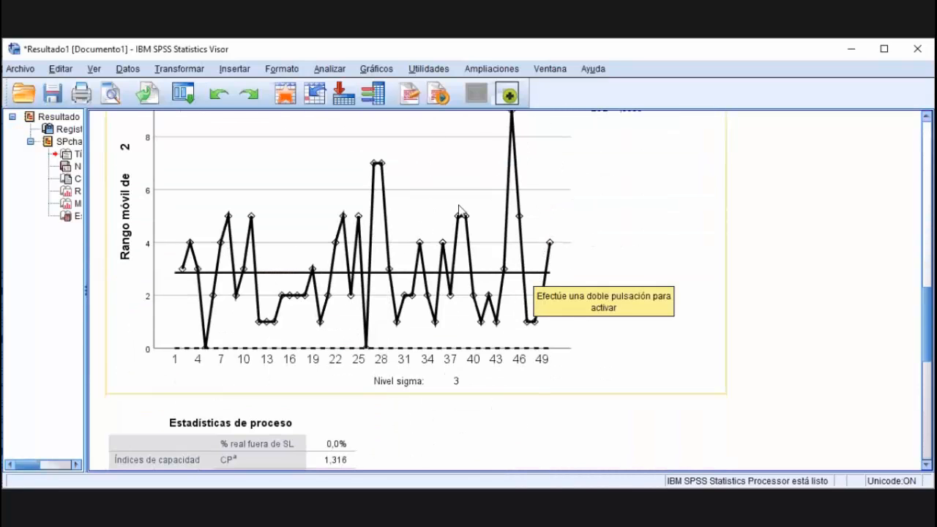
scroll(459, 209, "up", 3)
scroll(455, 194, "down", 6)
scroll(455, 194, "down", 3)
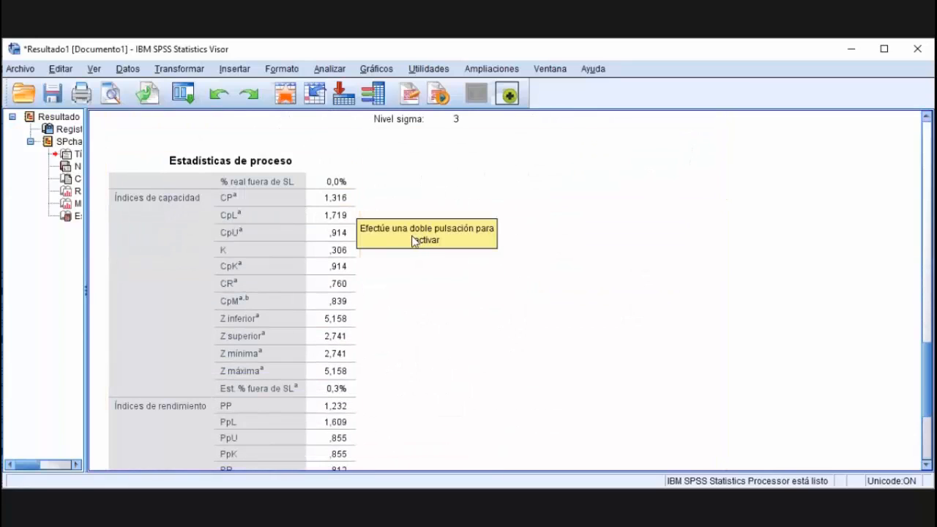
left_click(246, 250)
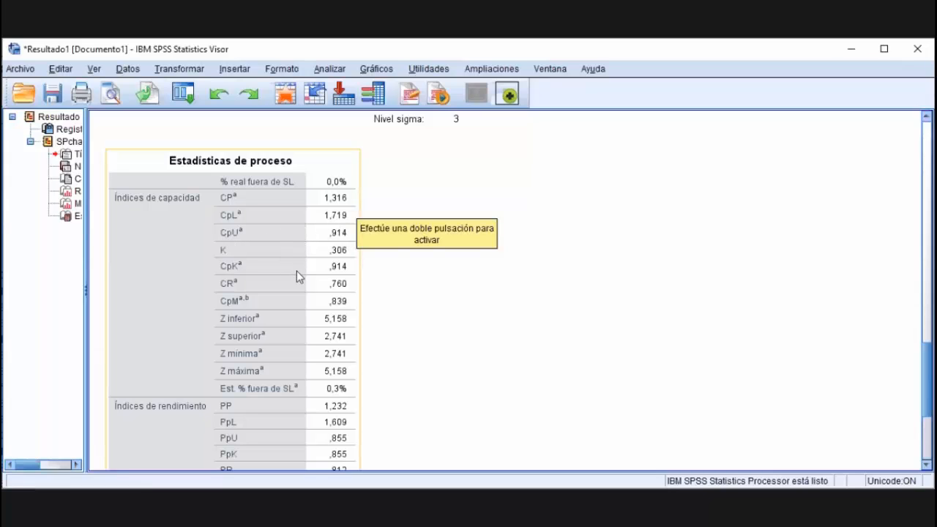
left_click(370, 294)
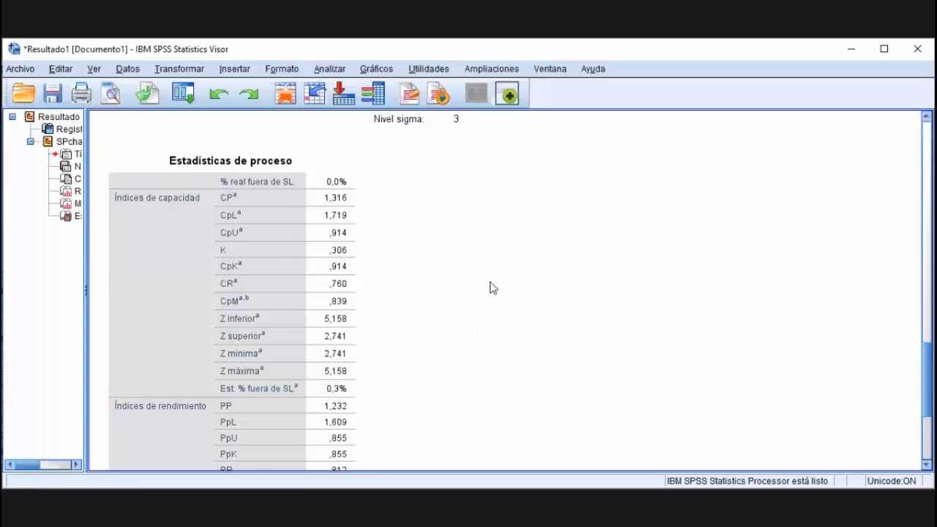
scroll(492, 290, "down", 5)
scroll(491, 282, "up", 15)
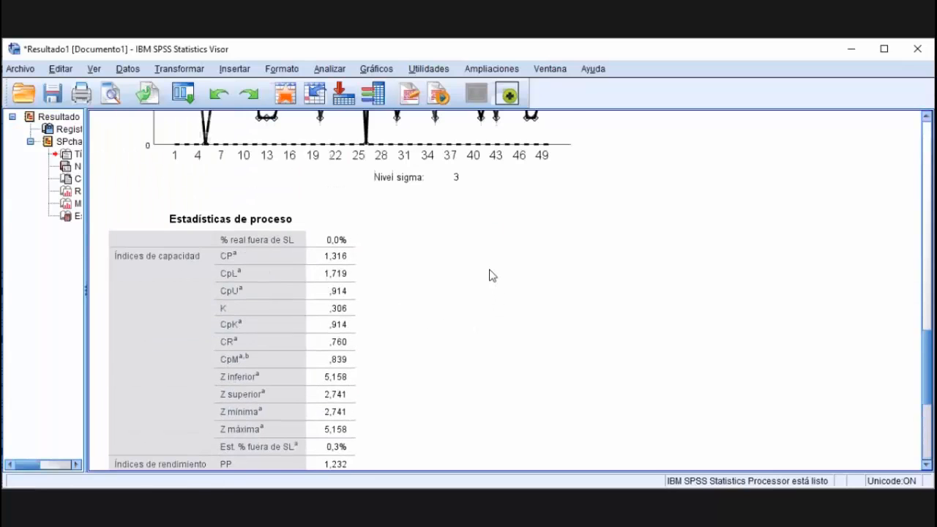
scroll(489, 273, "up", 2)
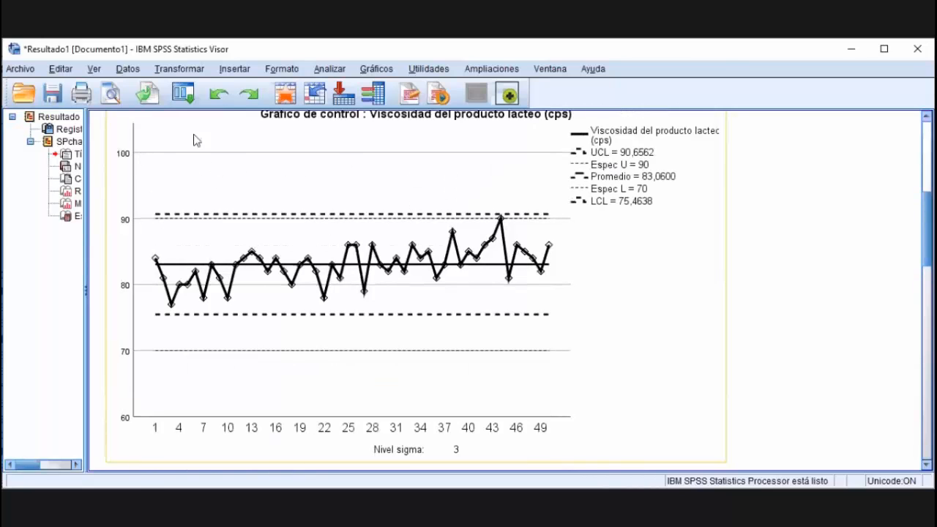
scroll(468, 282, "up", 5)
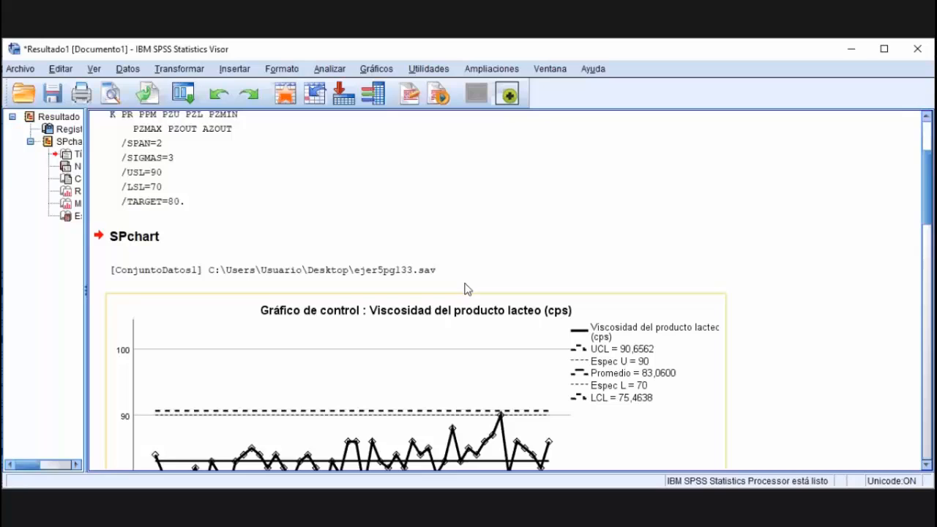
Rerun the individuals and moving range control chart for viscosity with an upper specification limit of 85 and a lower limit of 75.
left_click(330, 70)
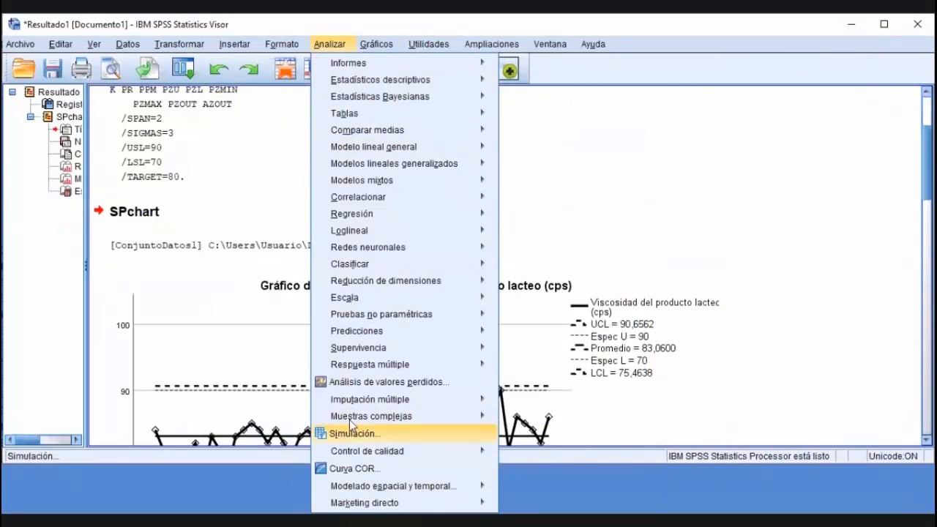
mouse_move(410, 449)
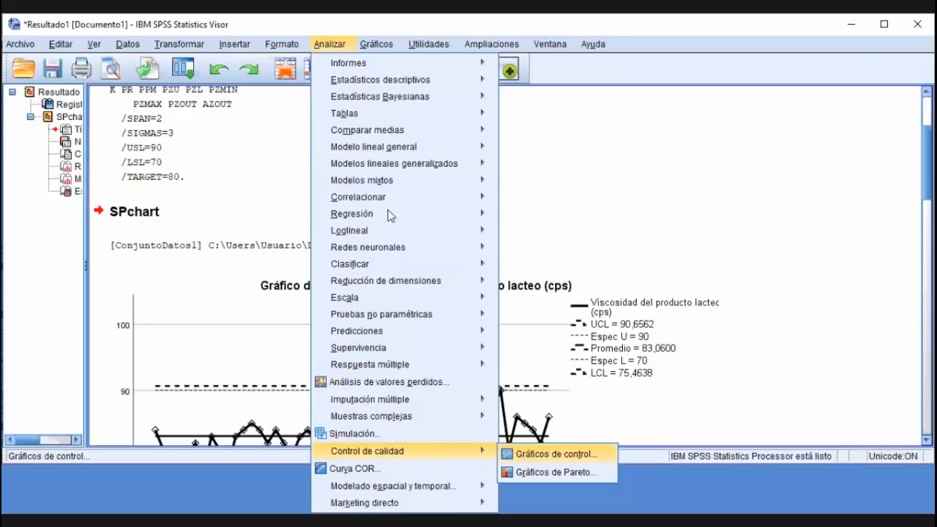
left_click(543, 455)
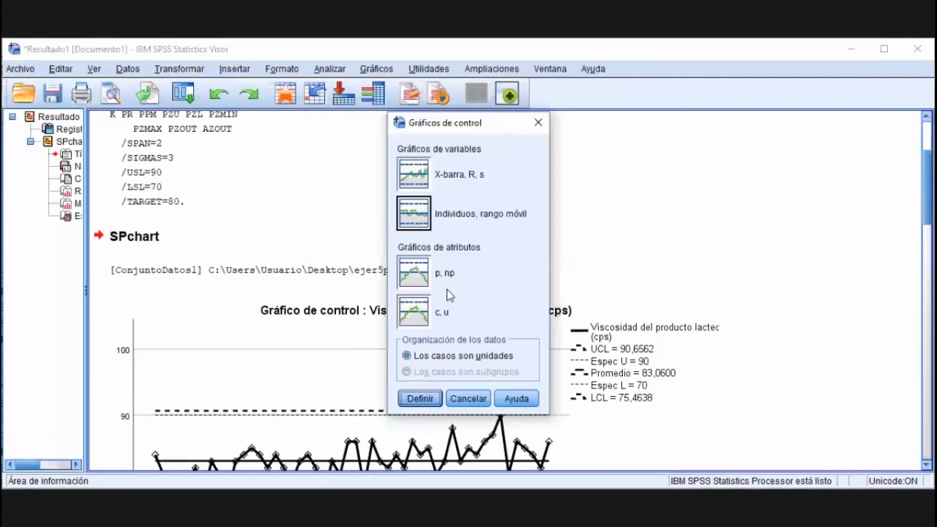
left_click(428, 401)
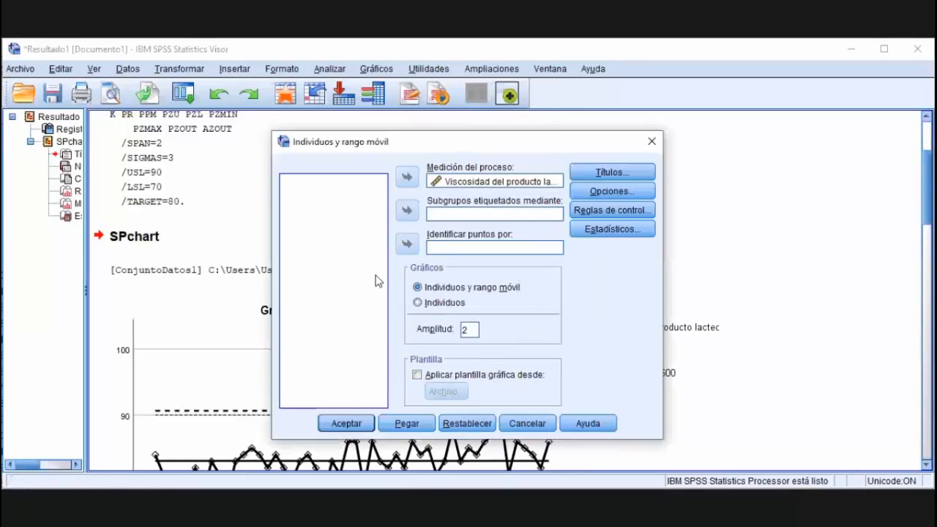
left_click(608, 232)
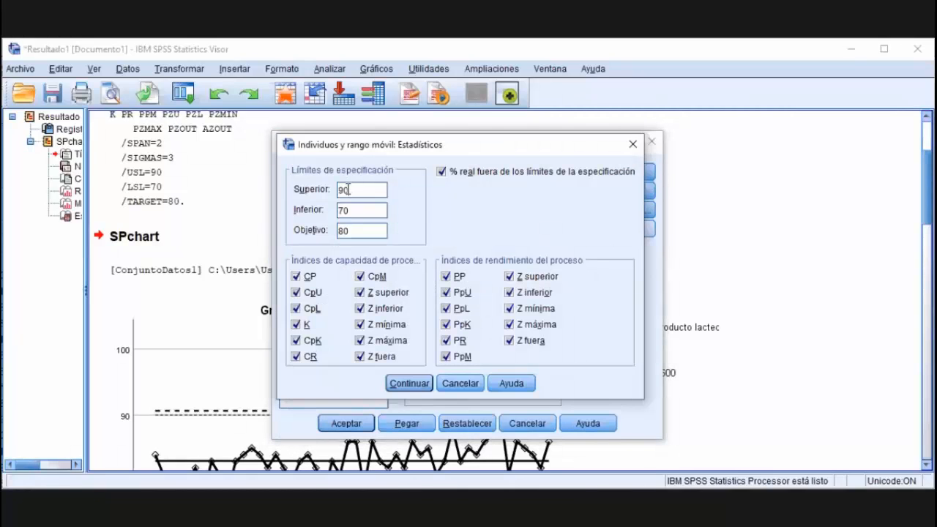
left_click_drag(350, 190, 335, 191)
type("85")
left_click_drag(353, 211, 337, 212)
type("75")
left_click(412, 385)
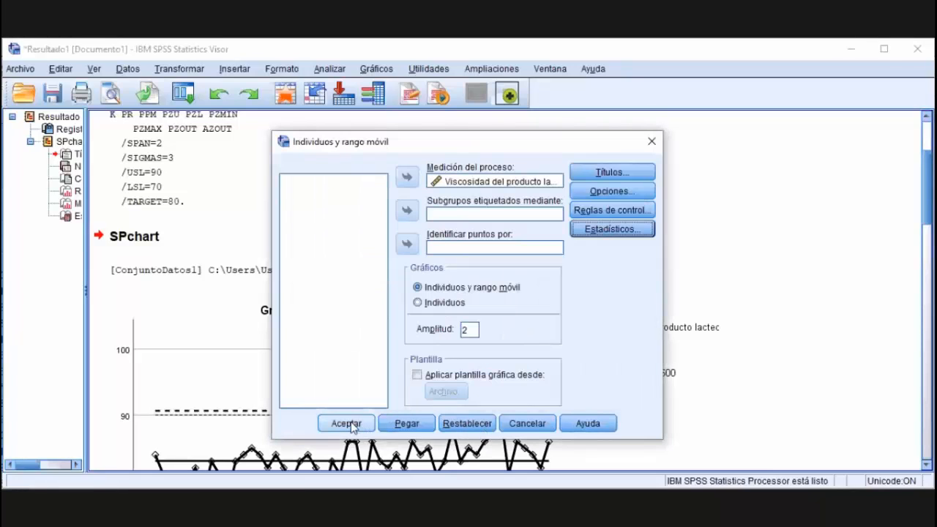
left_click(347, 424)
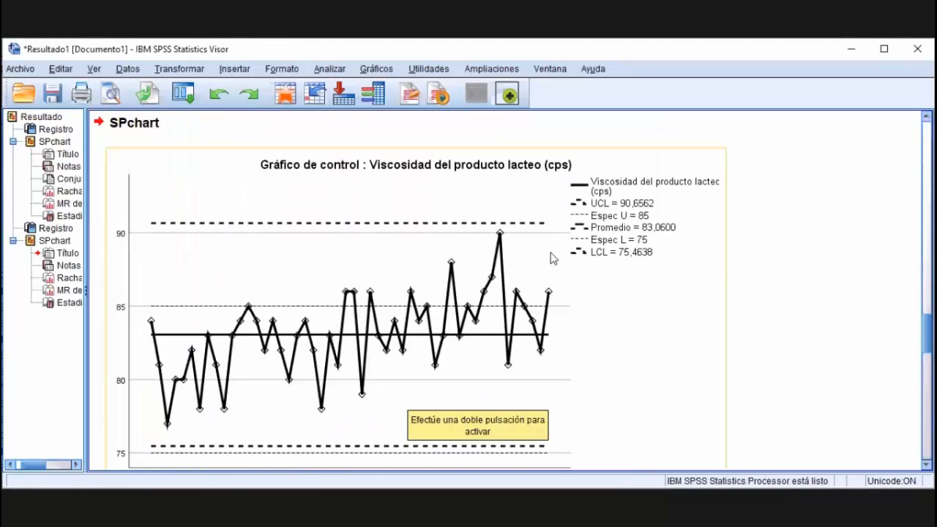
Review the new individuals and moving range charts and the process statistics table for the 75 to 85 specification limits.
scroll(454, 333, "down", 5)
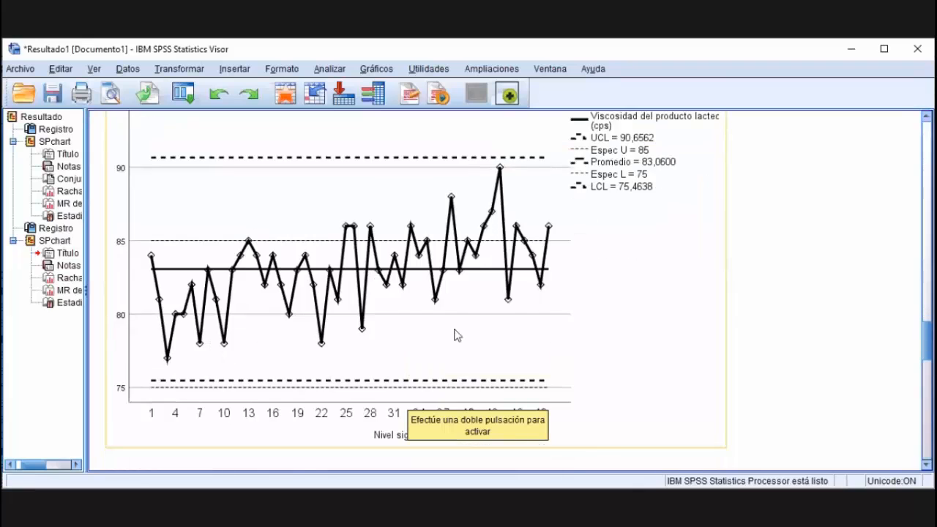
scroll(454, 333, "down", 3)
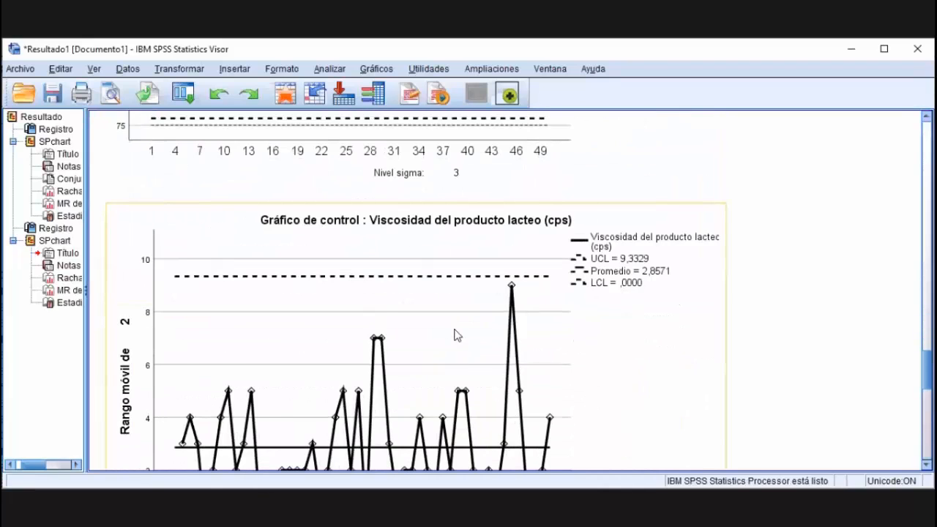
scroll(456, 335, "down", 2)
scroll(455, 333, "down", 6)
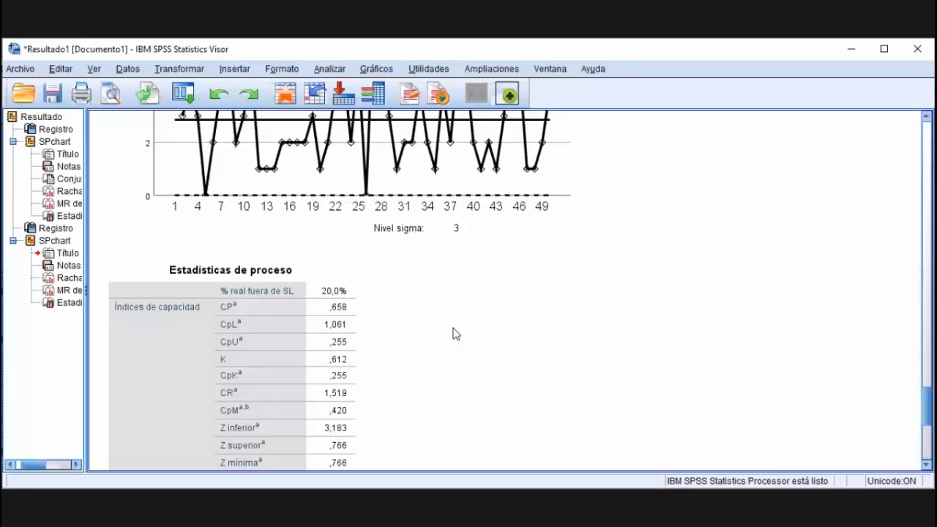
scroll(456, 335, "down", 2)
left_click(278, 268)
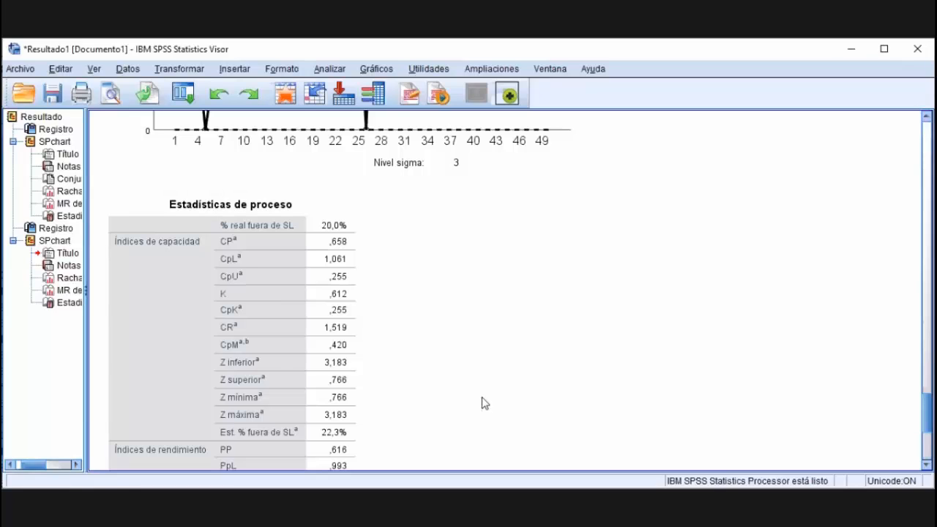
scroll(484, 403, "down", 5)
scroll(481, 396, "up", 15)
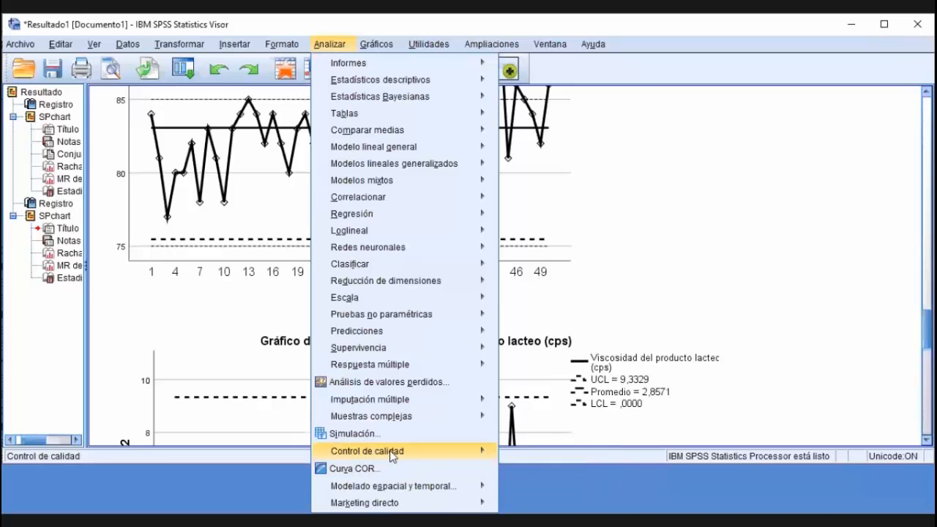
Generate the individuals and moving range chart again with specification limits of 95 upper and 85 lower and a target of 90.
mouse_move(394, 482)
left_click(540, 454)
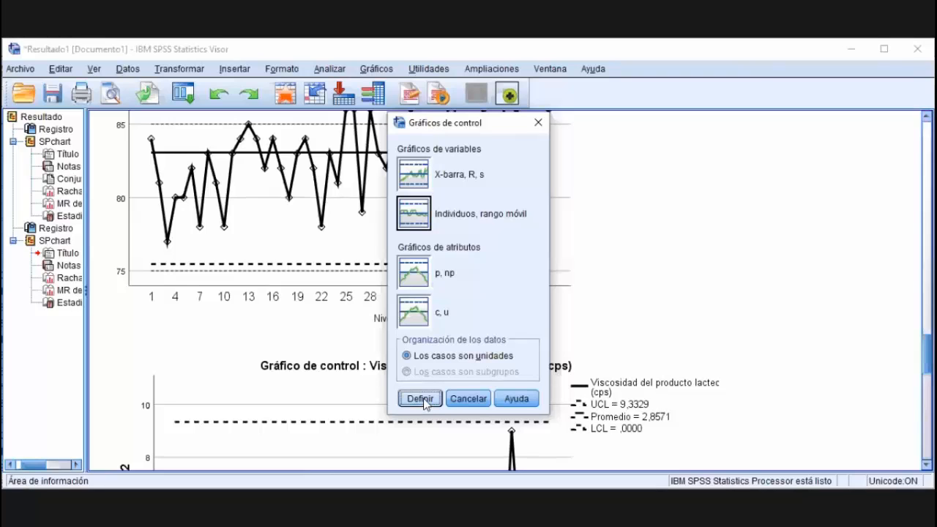
left_click(422, 399)
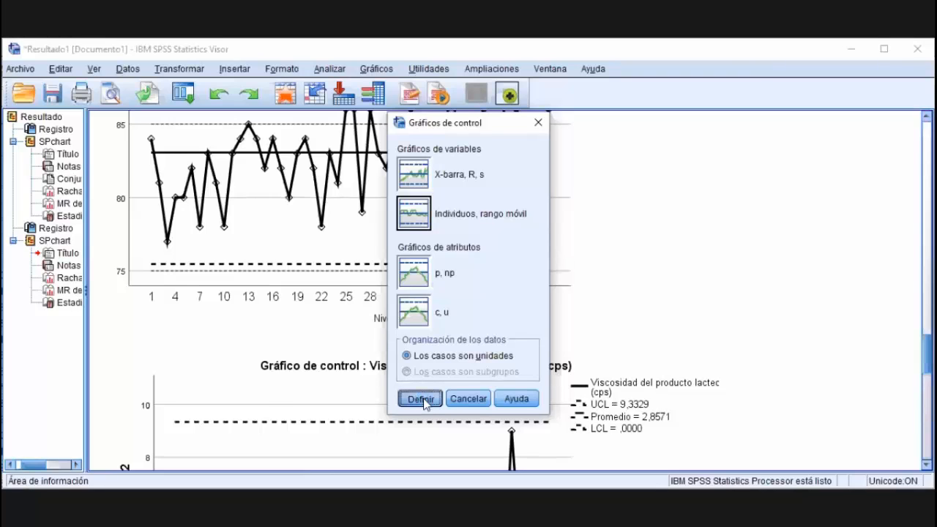
left_click(630, 231)
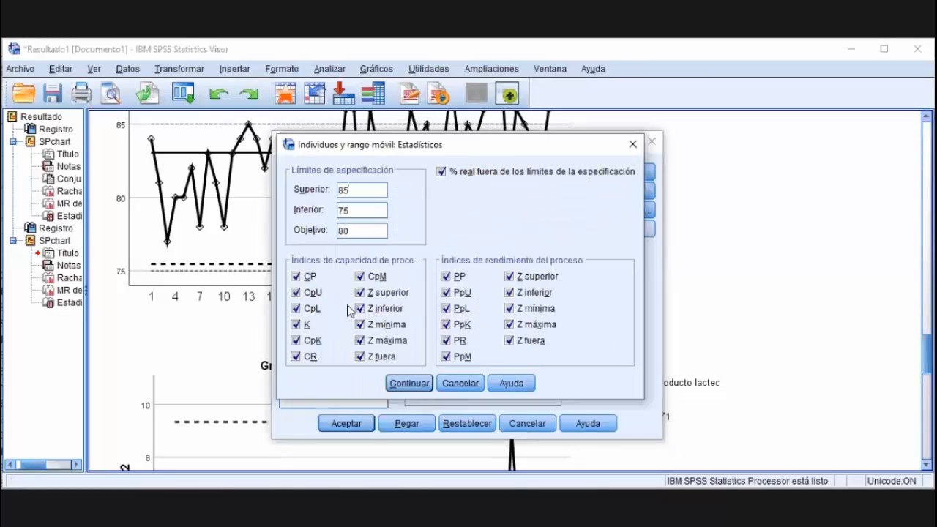
double_click(352, 190)
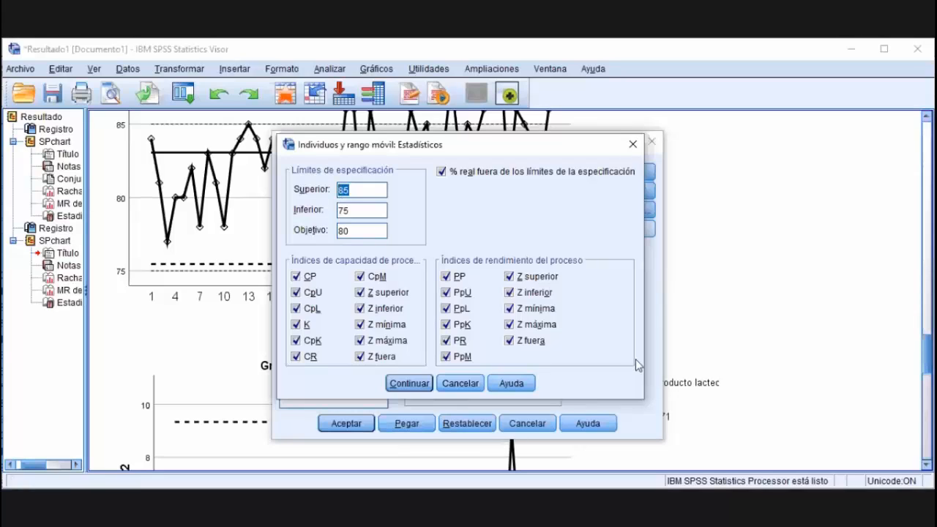
type("95")
left_click_drag(351, 211, 345, 210)
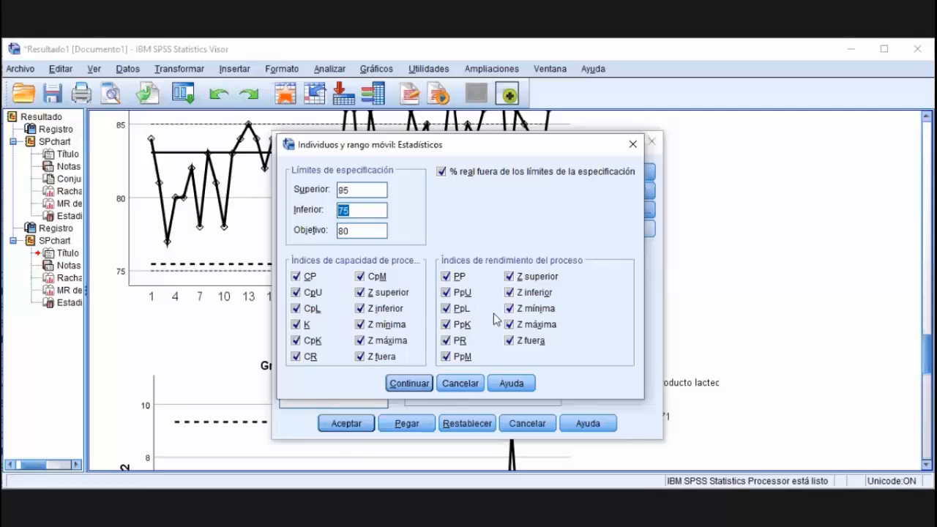
type("85")
double_click(352, 230)
type("9")
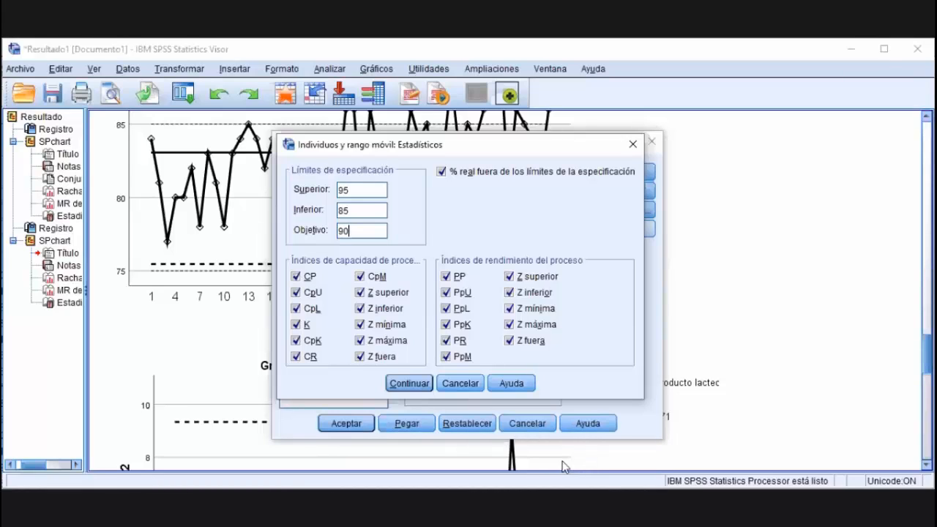
left_click(413, 383)
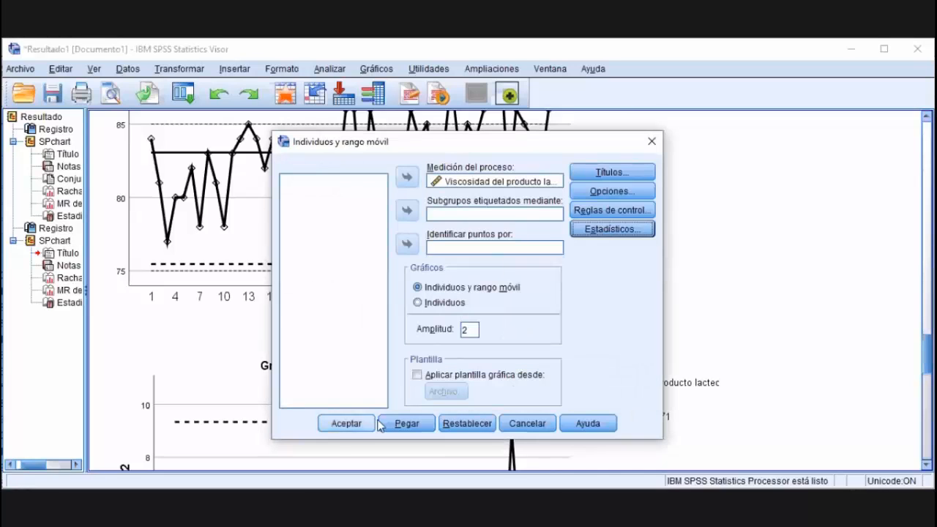
left_click(356, 426)
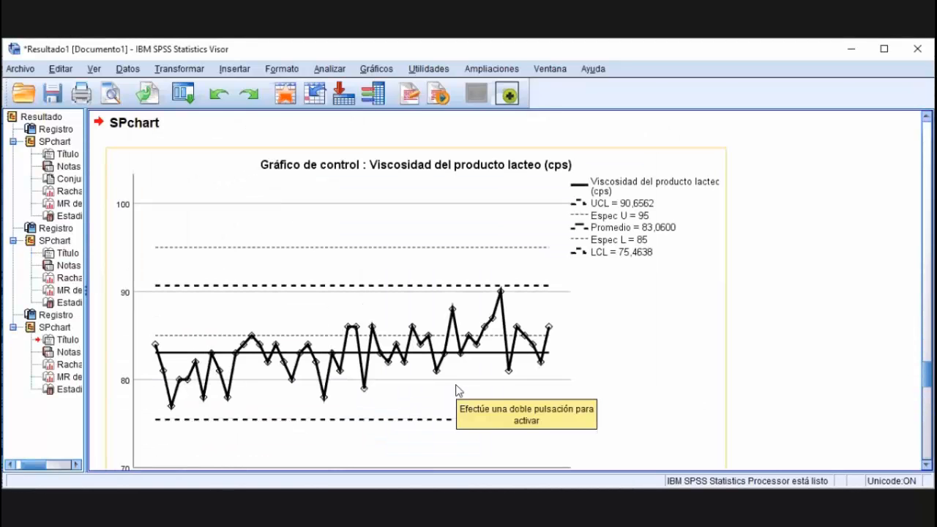
Compare the control charts and capability indices for the 85 to 95 limits with the process statistics of the preceding 75 to 85 run.
scroll(456, 391, "down", 2)
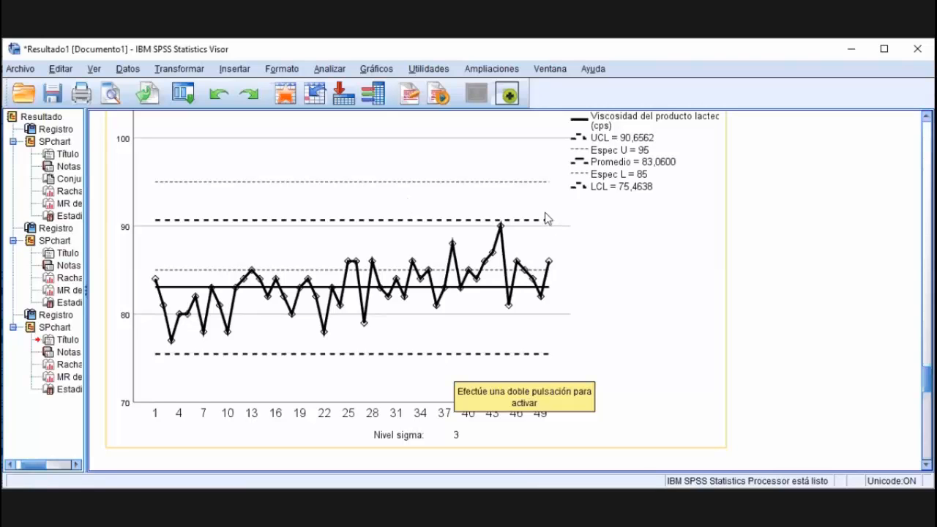
scroll(546, 218, "down", 10)
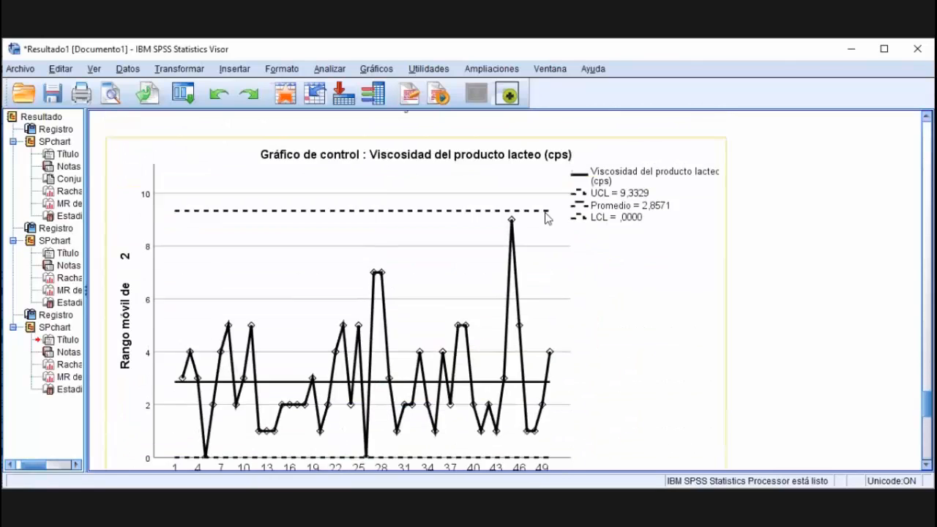
scroll(545, 219, "down", 5)
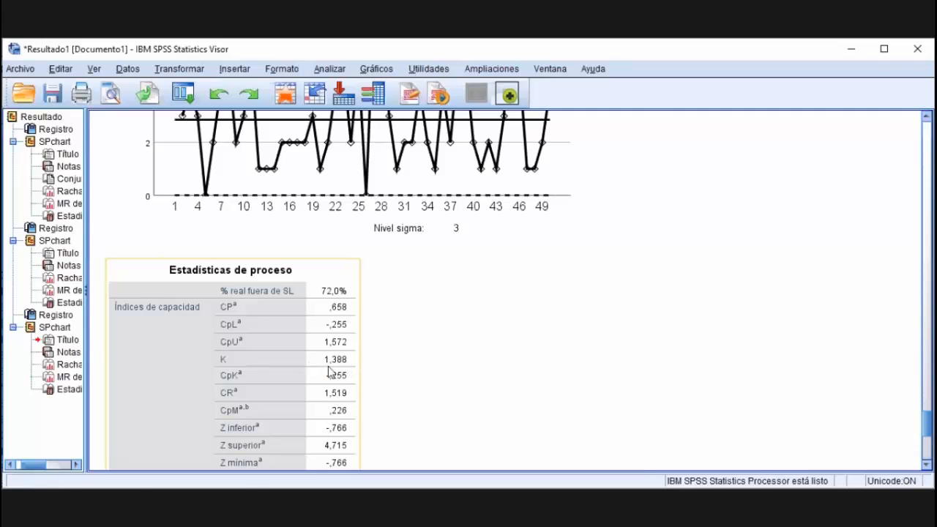
scroll(362, 375, "up", 10)
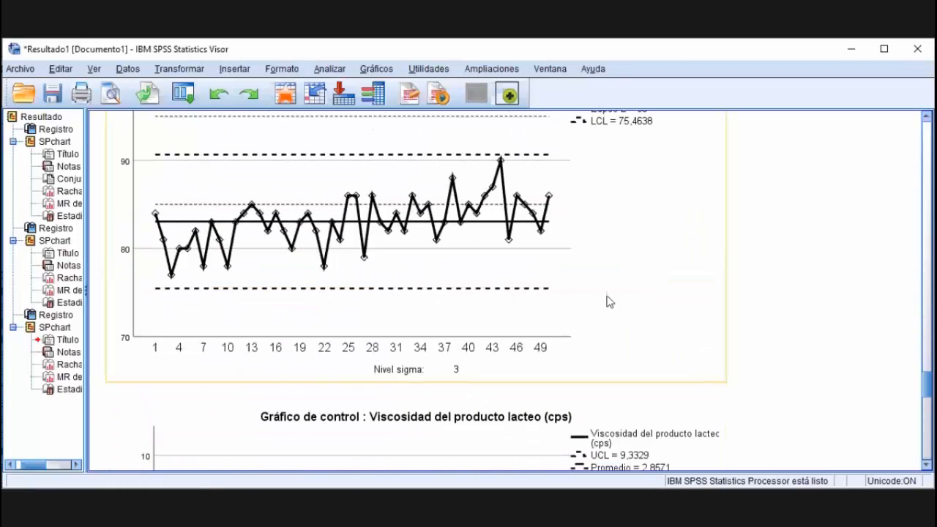
scroll(300, 242, "up", 5)
scroll(341, 241, "up", 5)
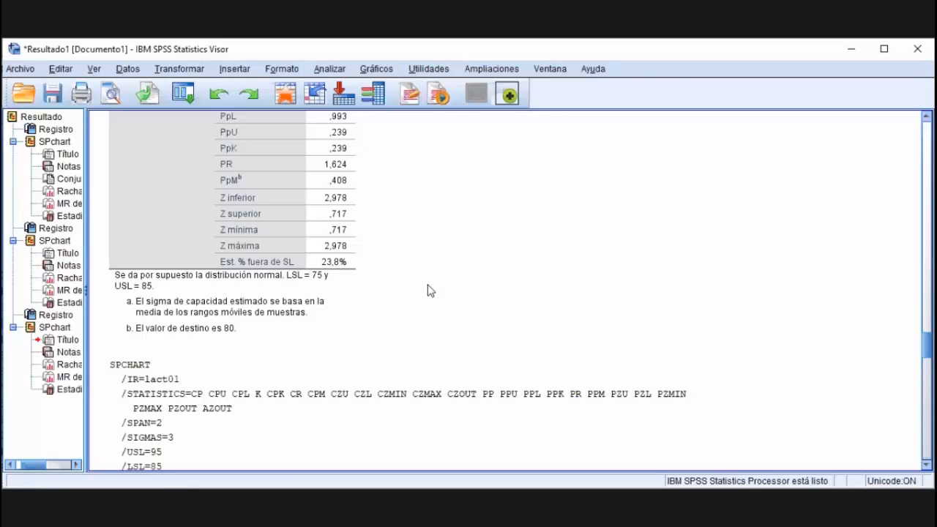
scroll(430, 290, "up", 6)
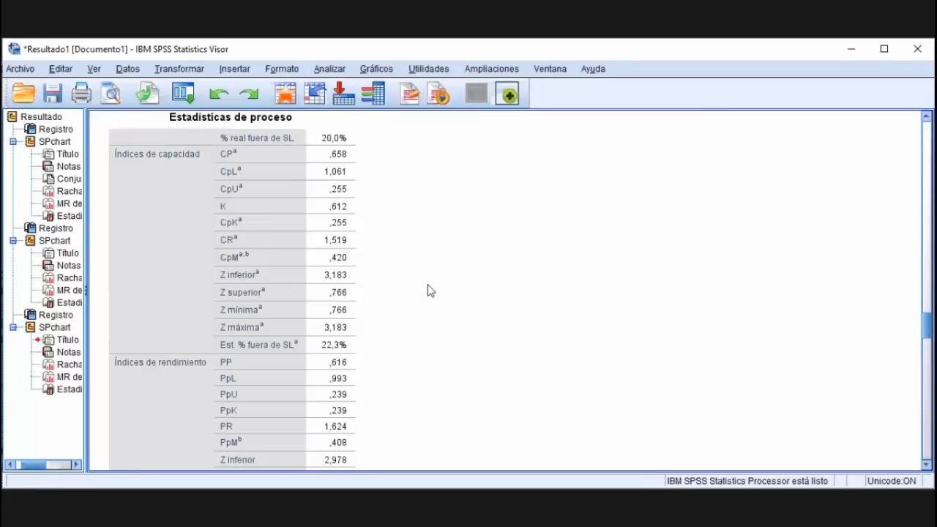
scroll(428, 291, "down", 14)
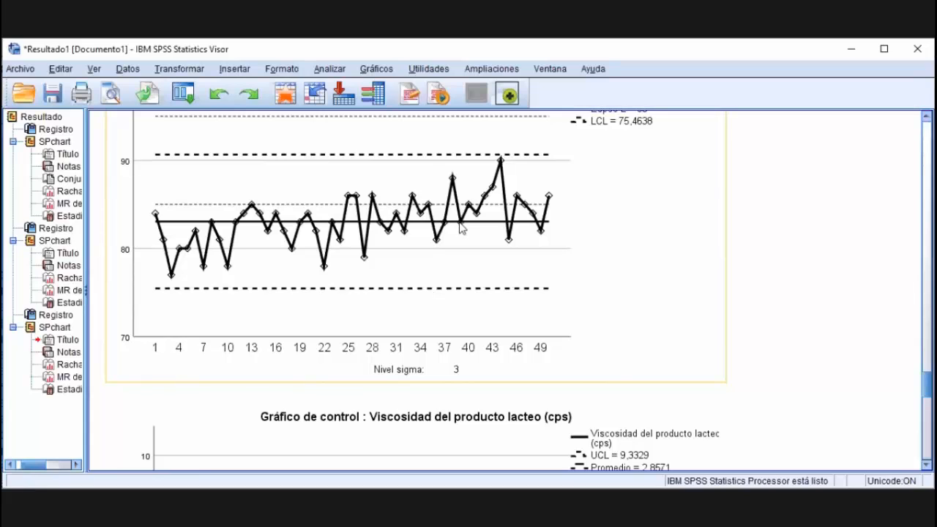
Examine the individuals chart against the 85 to 95 specification limits, together with the moving range chart and the capability and performance indices.
scroll(461, 227, "up", 2)
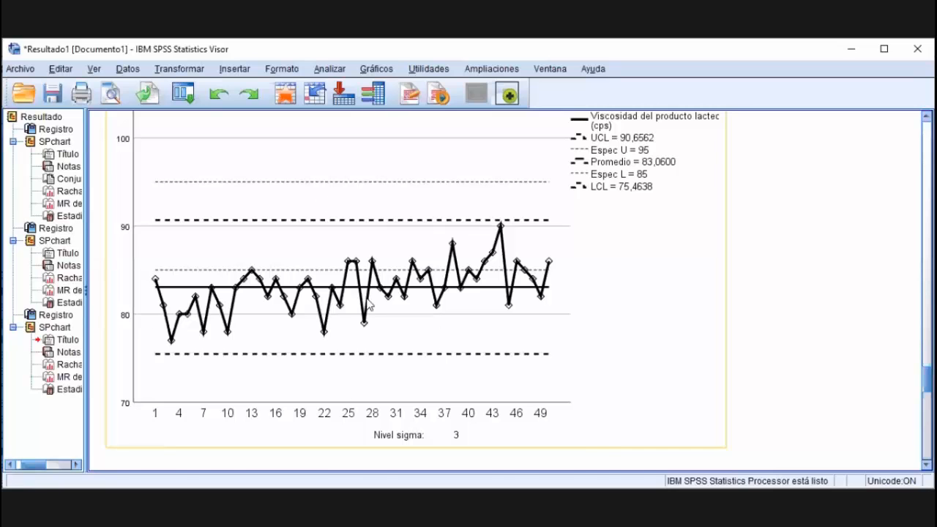
scroll(368, 304, "down", 10)
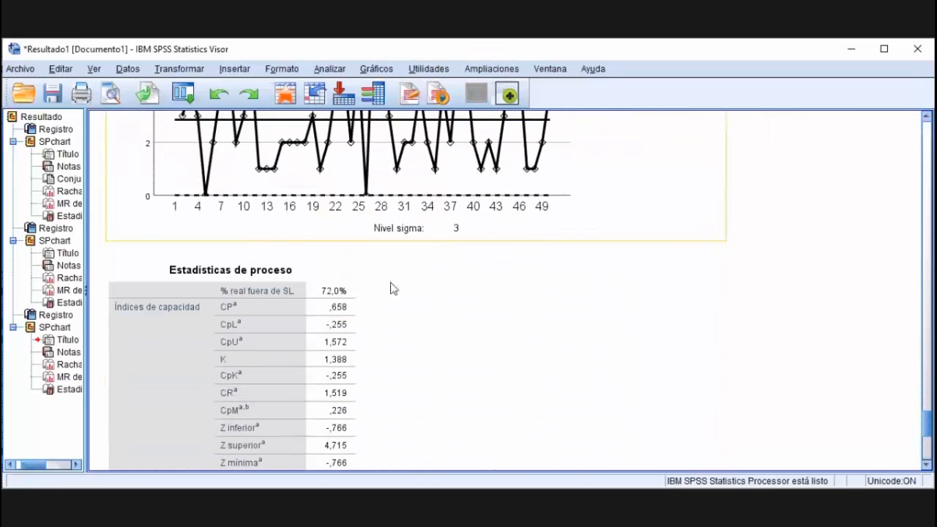
scroll(389, 285, "down", 10)
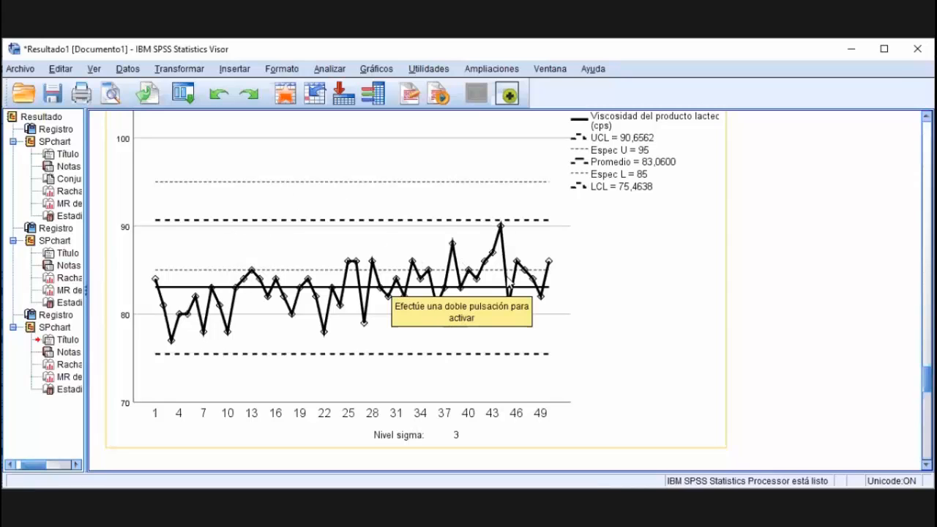
scroll(399, 253, "down", 10)
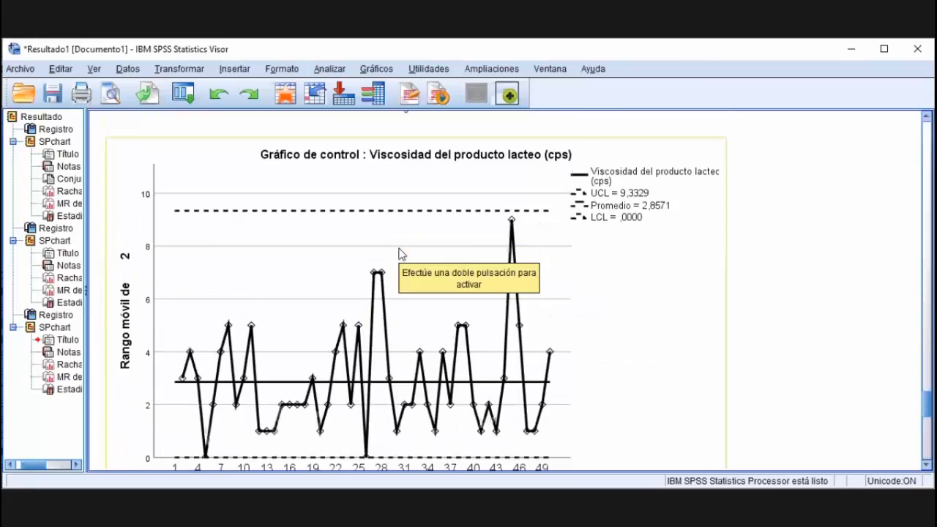
scroll(399, 253, "down", 2)
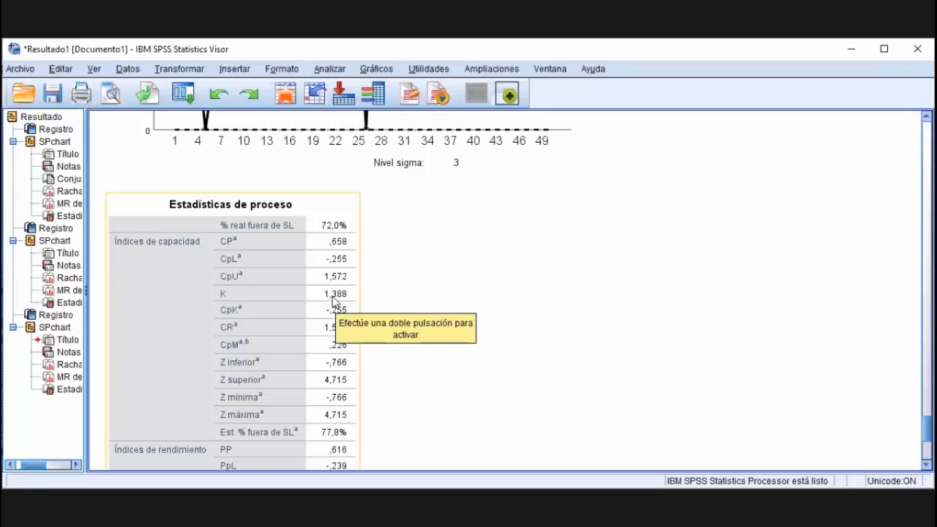
scroll(336, 321, "down", 5)
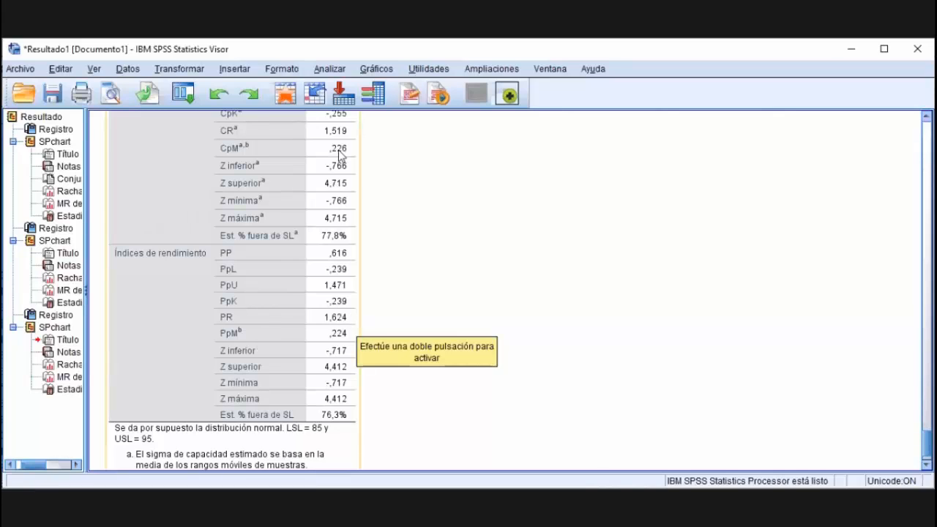
scroll(339, 153, "up", 15)
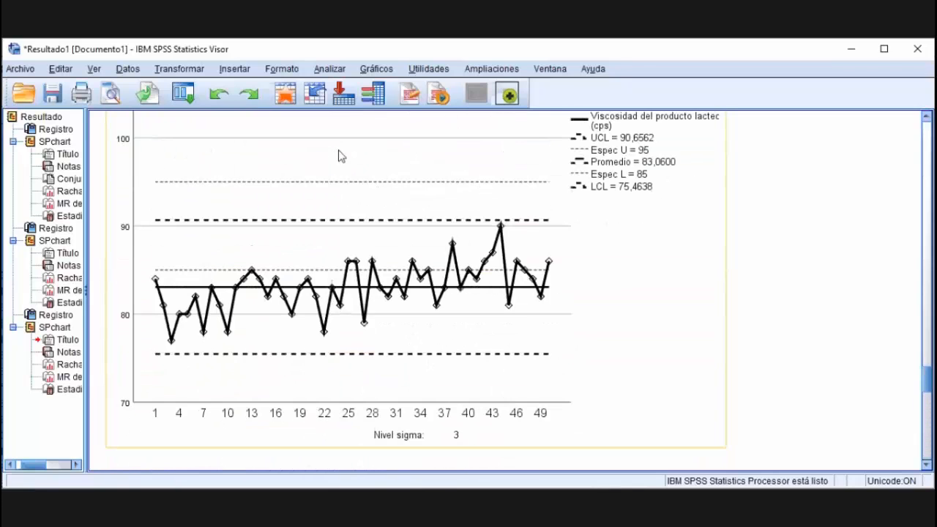
scroll(339, 155, "down", 12)
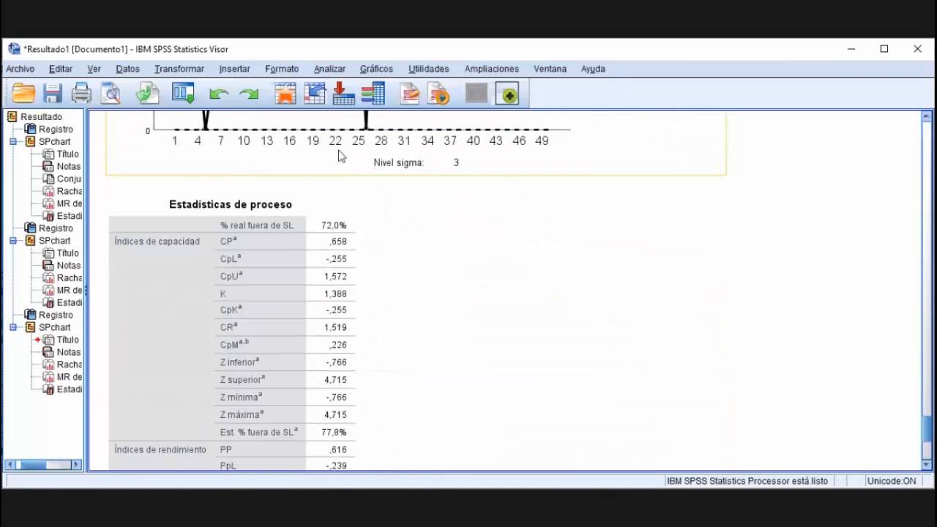
Examine the capability and performance indices and Z values in the process statistics table for the 85 to 95 specification limits.
scroll(339, 155, "down", 2)
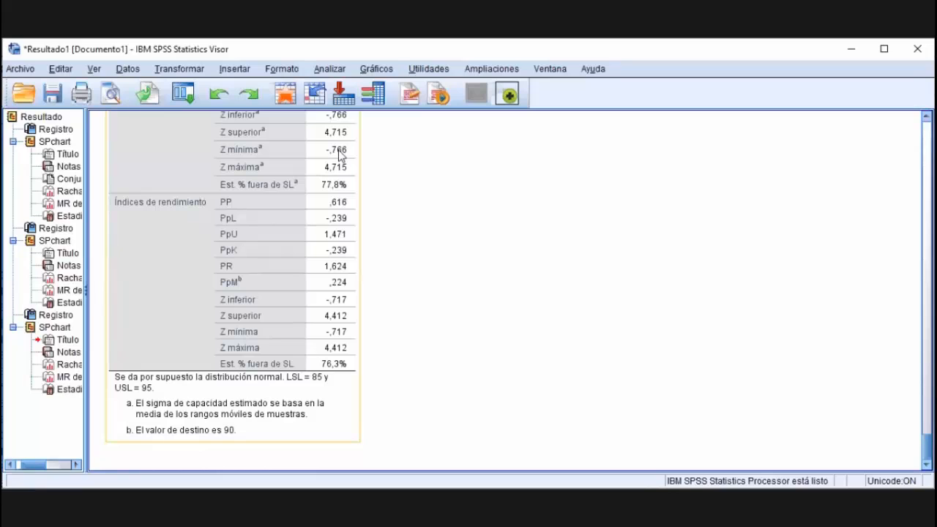
left_click(607, 278)
scroll(620, 306, "up", 3)
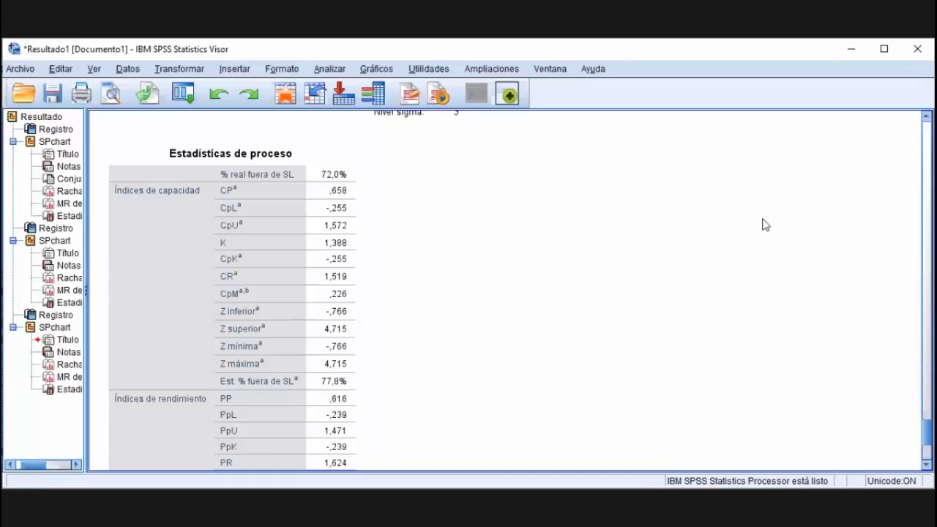
left_click(206, 268)
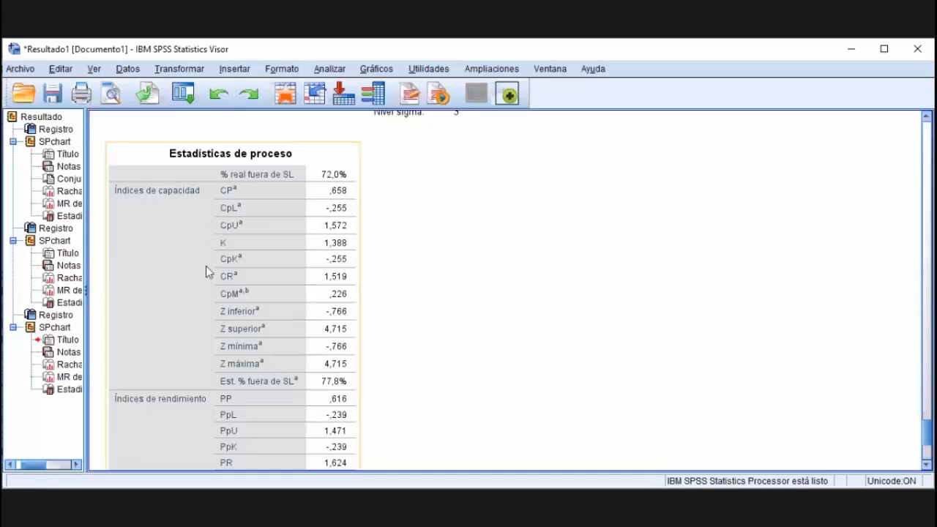
left_click(681, 259)
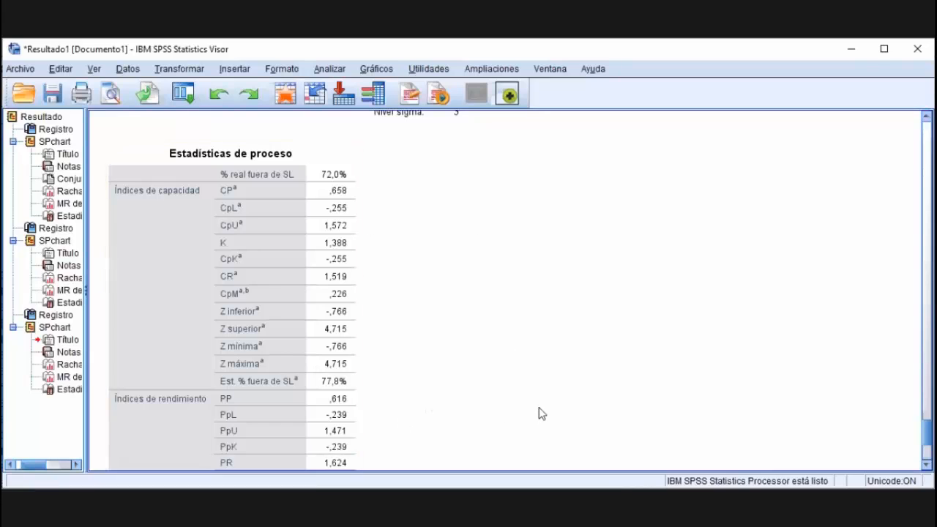
left_click(232, 350)
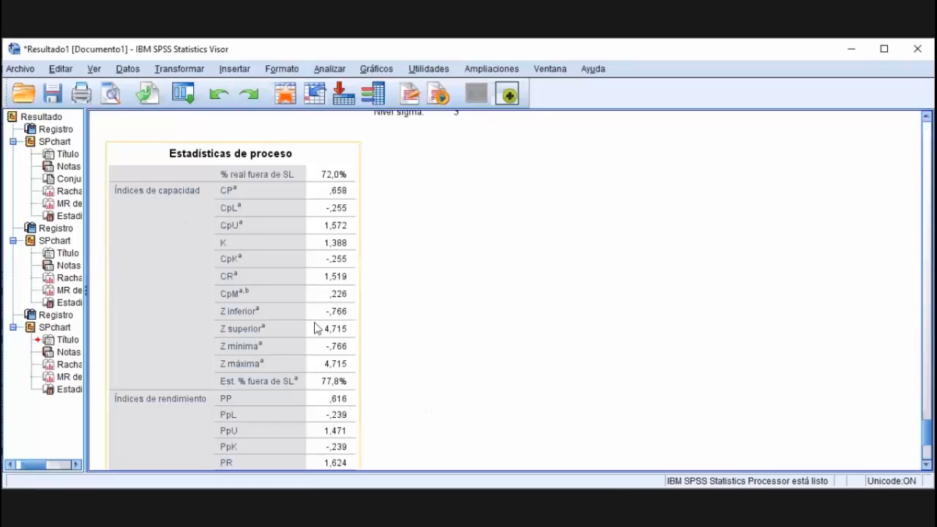
left_click(467, 301)
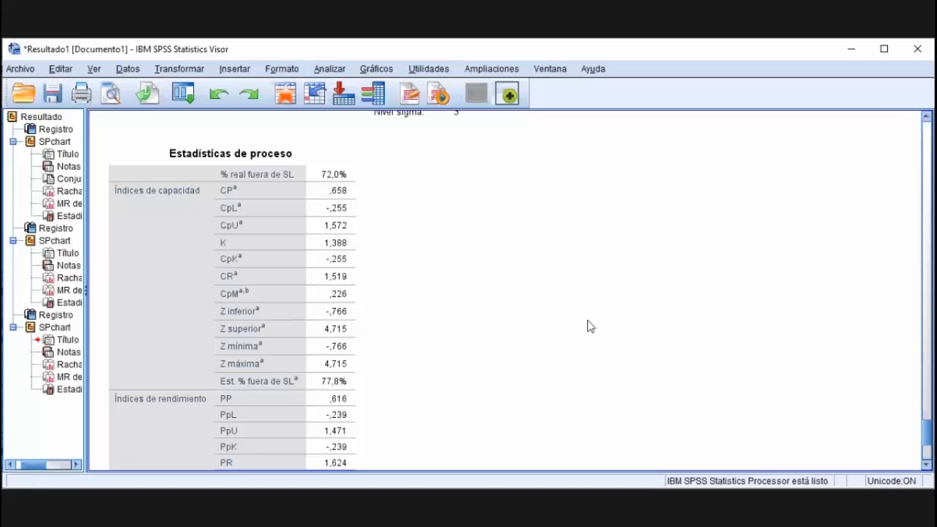
left_click(291, 218)
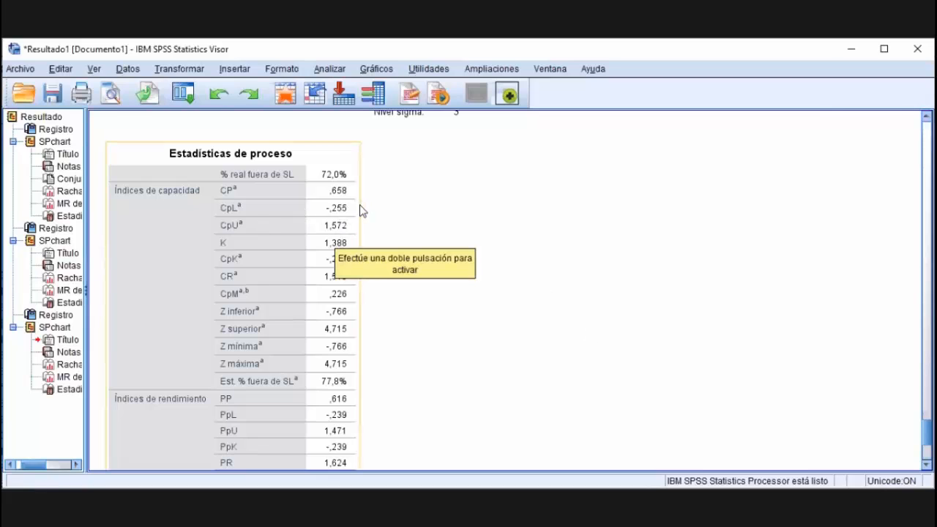
left_click(373, 296)
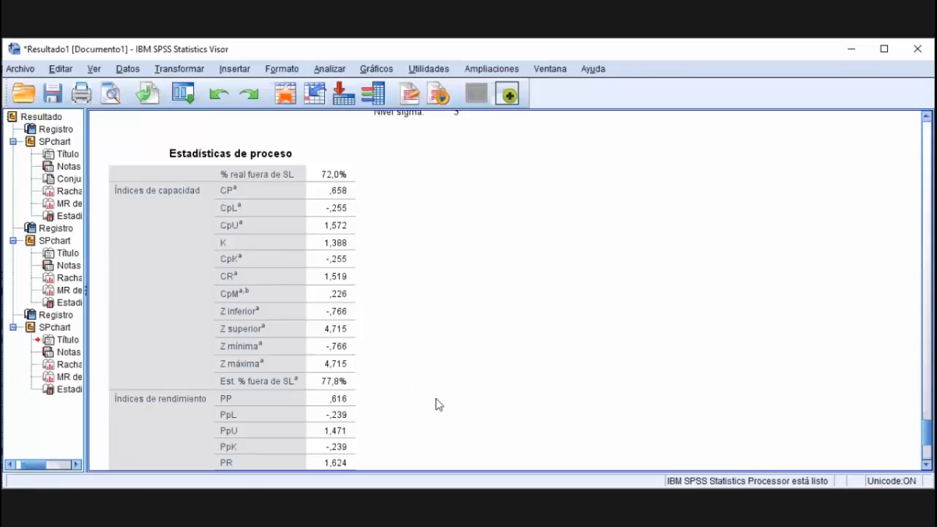
left_click(308, 168)
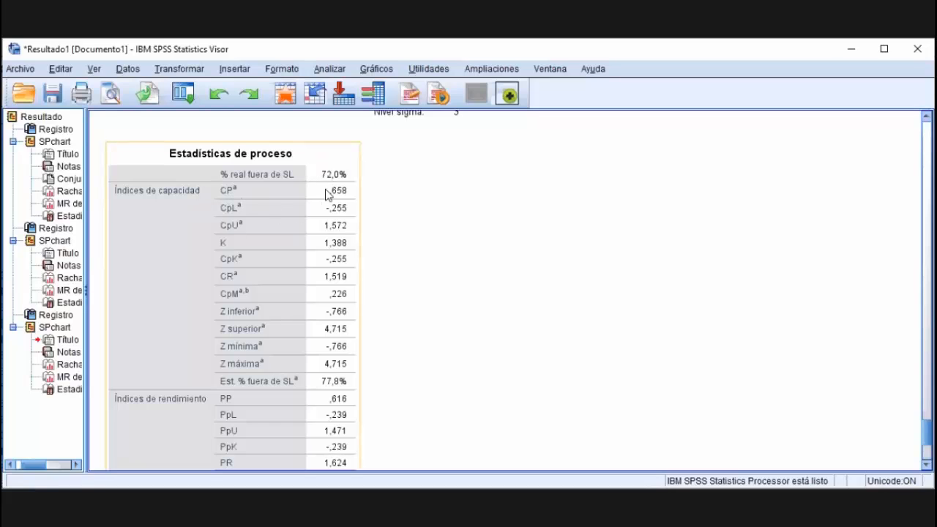
left_click(404, 193)
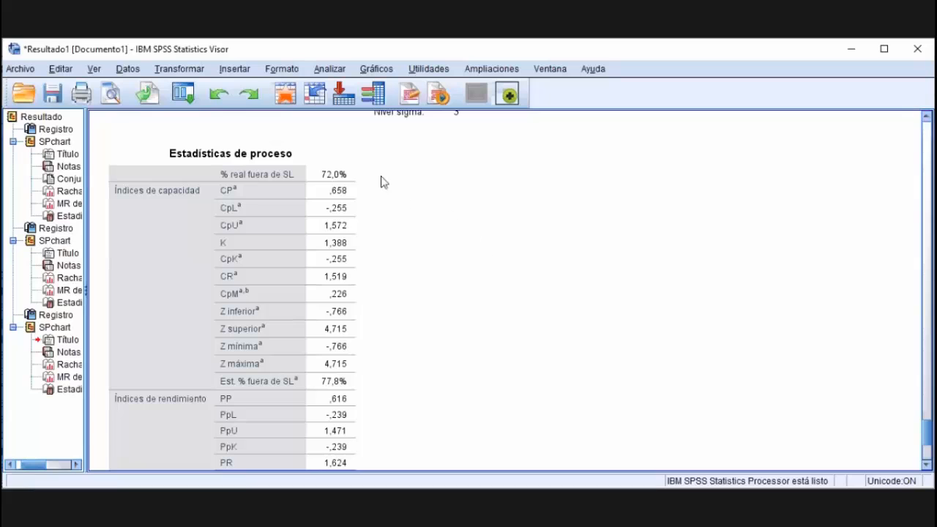
Set up a Frequencies analysis of the dairy product viscosity variable with mean, median and mode as central tendency statistics.
left_click(329, 68)
mouse_move(422, 103)
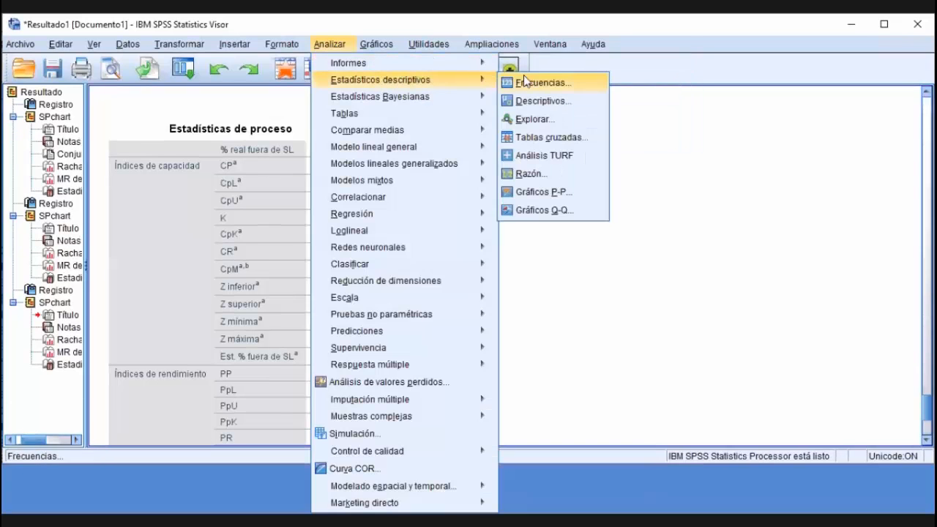
left_click(560, 84)
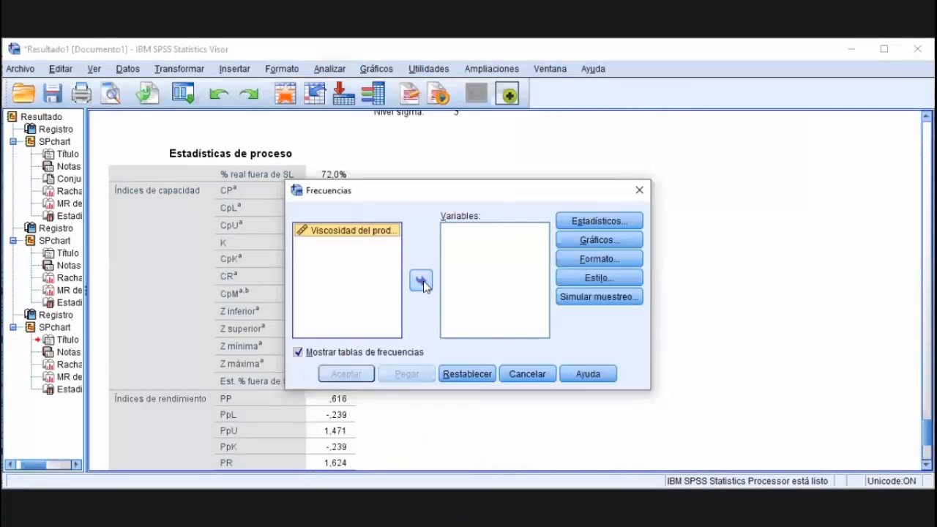
left_click(421, 280)
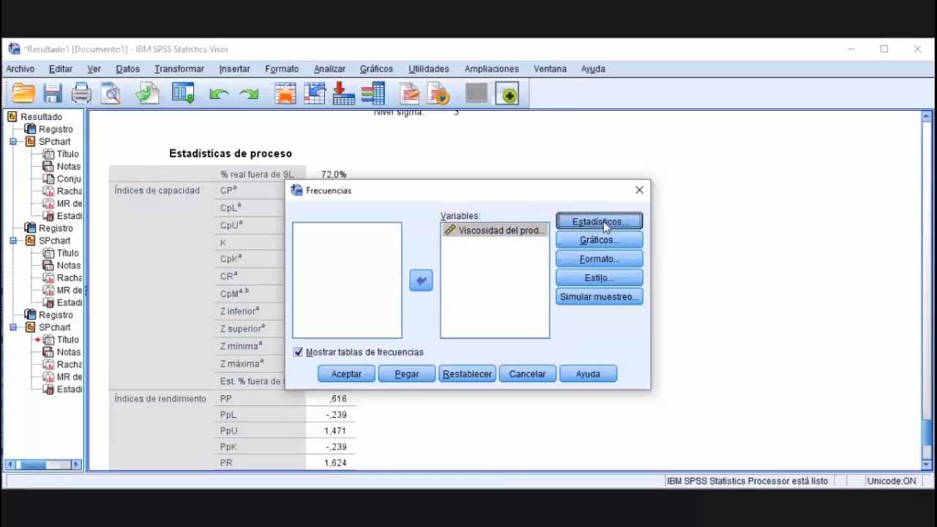
left_click(603, 223)
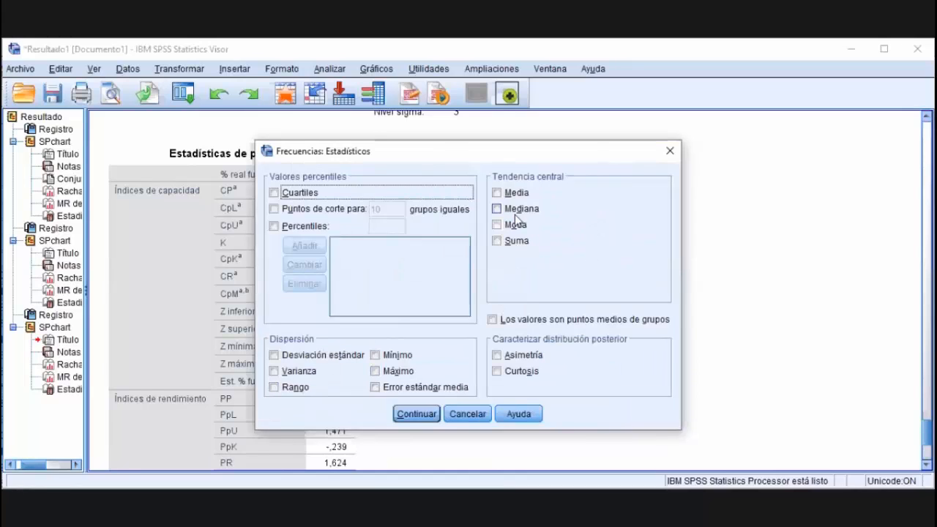
left_click(498, 196)
left_click(498, 208)
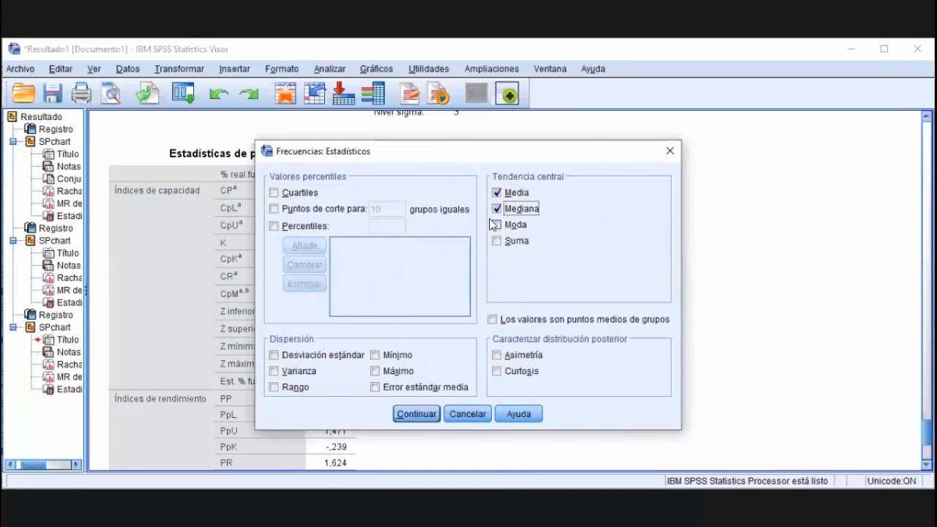
left_click(498, 224)
Add skewness, kurtosis, standard deviation, variance and range to the statistics requested for the frequency analysis.
left_click(520, 356)
left_click(498, 372)
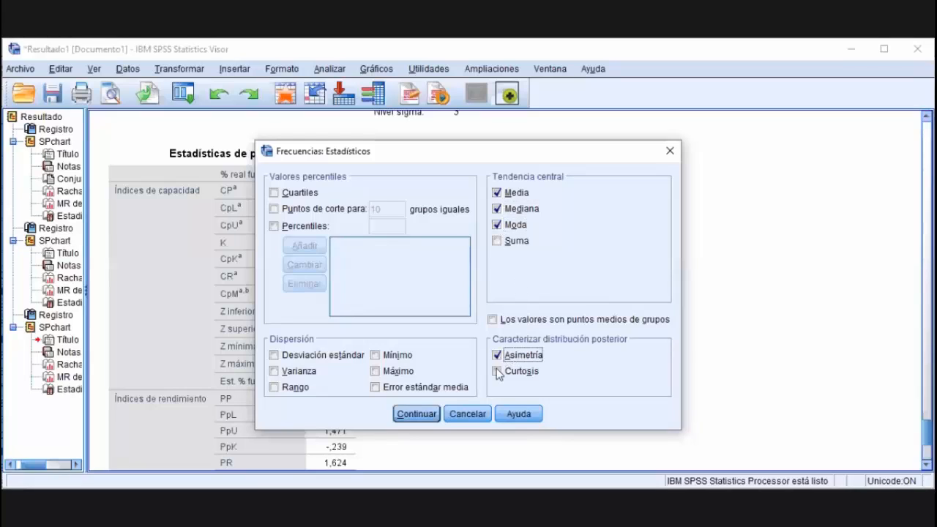
left_click(273, 356)
left_click(274, 371)
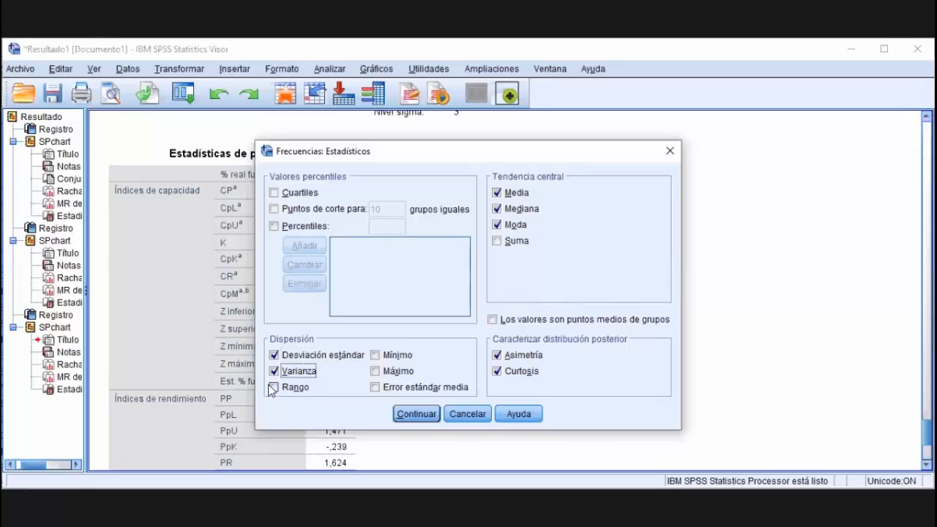
left_click(273, 388)
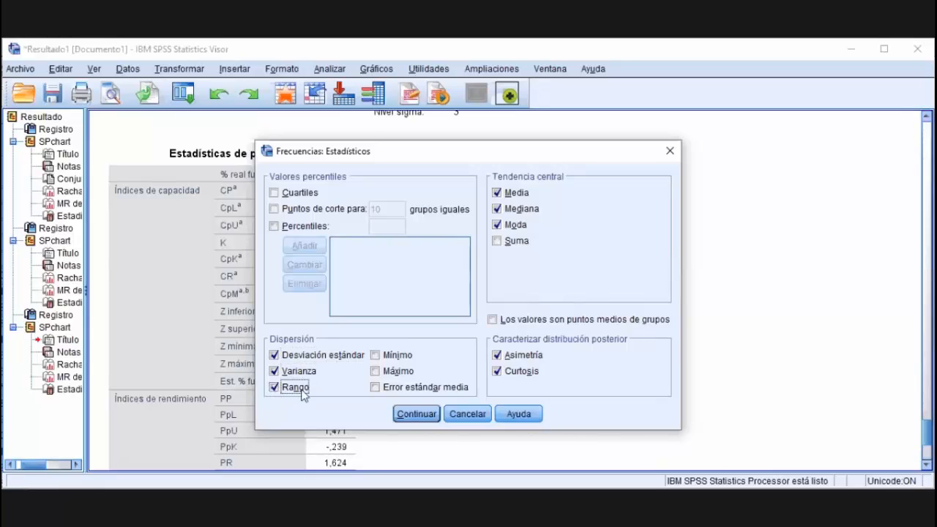
left_click(417, 415)
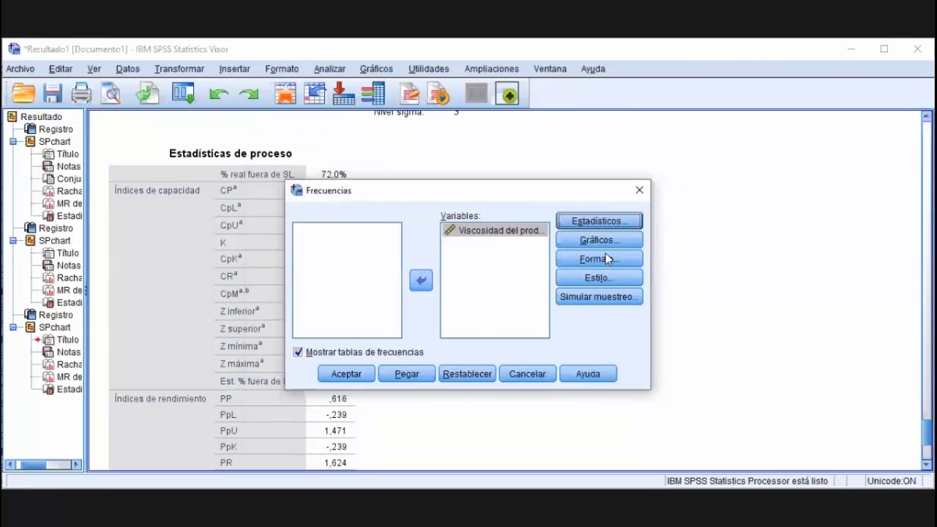
Include a histogram with a normal curve and run the frequency analysis.
left_click(610, 240)
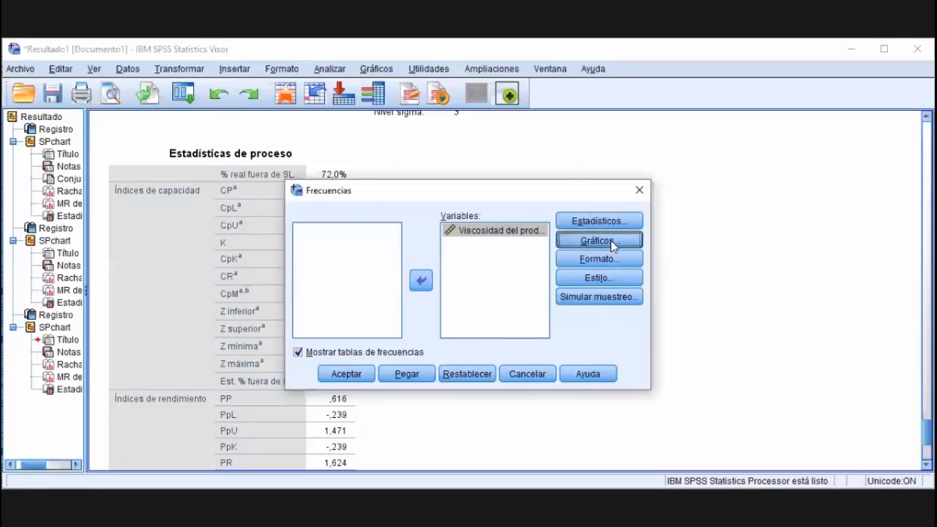
left_click(382, 285)
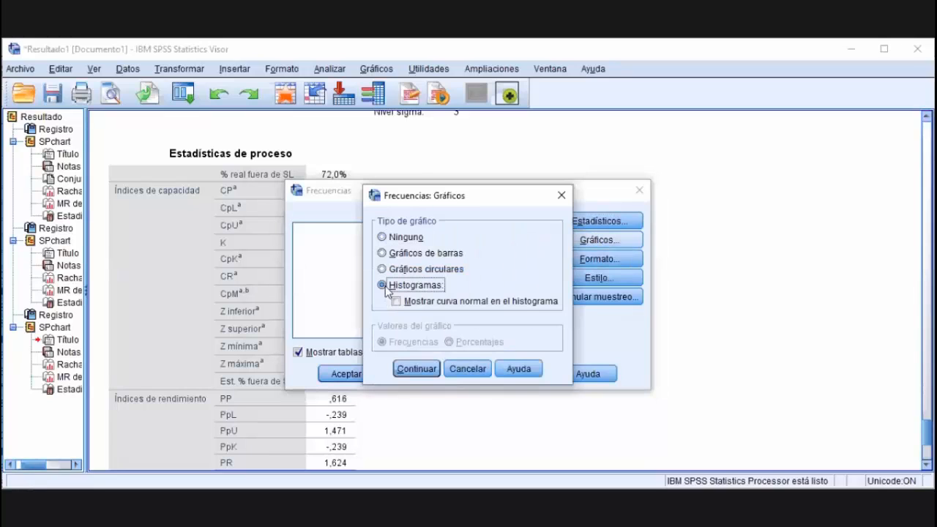
left_click(397, 303)
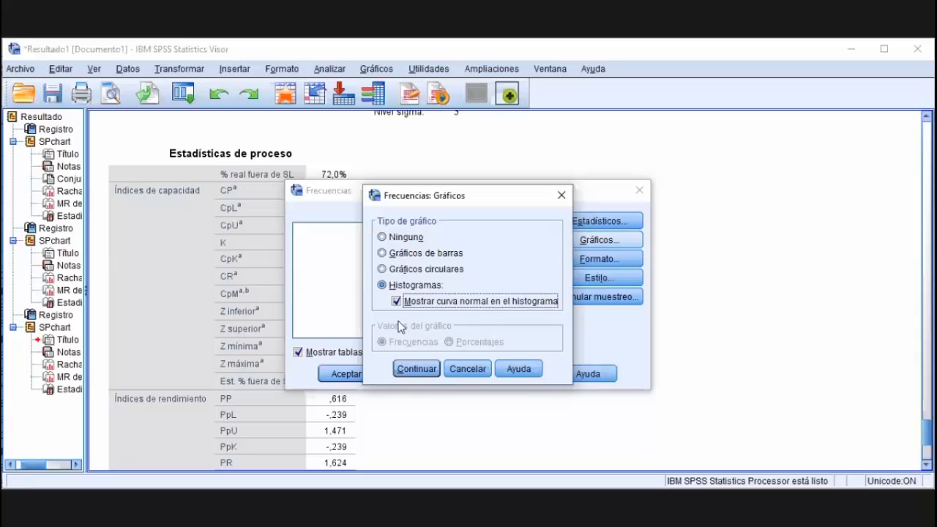
left_click(408, 369)
left_click(358, 374)
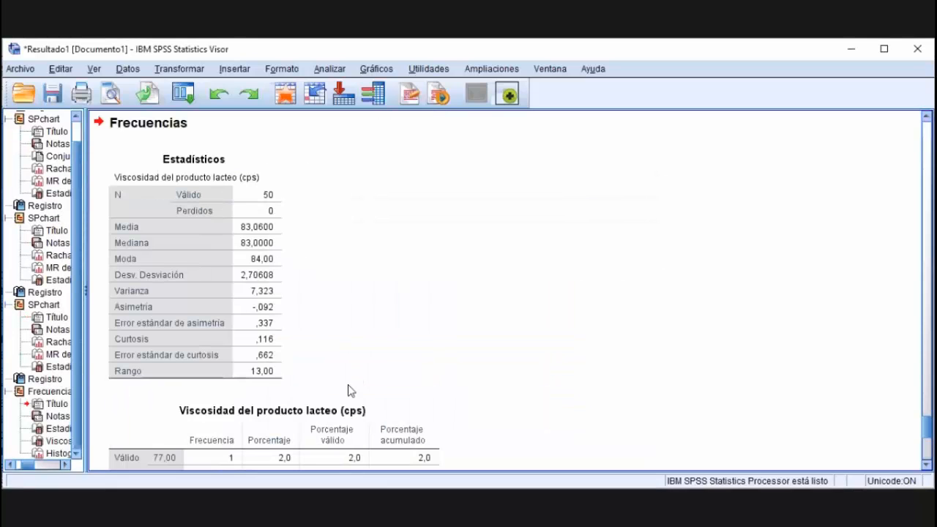
Examine the viscosity's descriptive statistics, its frequency table and the histogram with the normal curve.
left_click(270, 196)
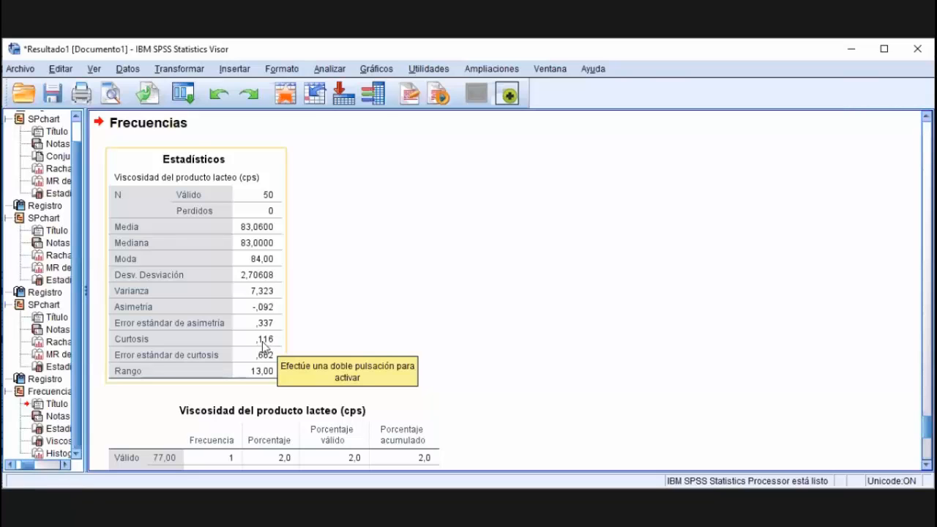
scroll(417, 354, "down", 3)
left_click(416, 354)
scroll(415, 354, "down", 5)
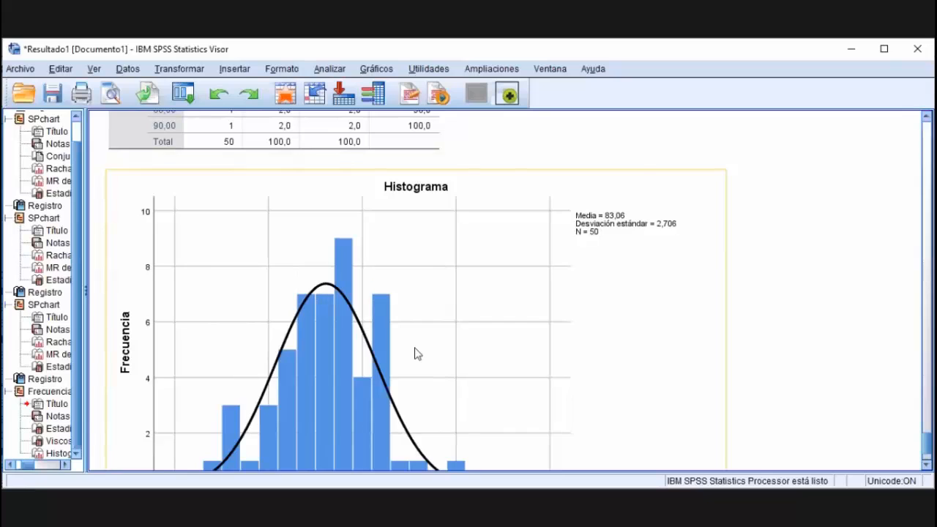
scroll(416, 354, "down", 1)
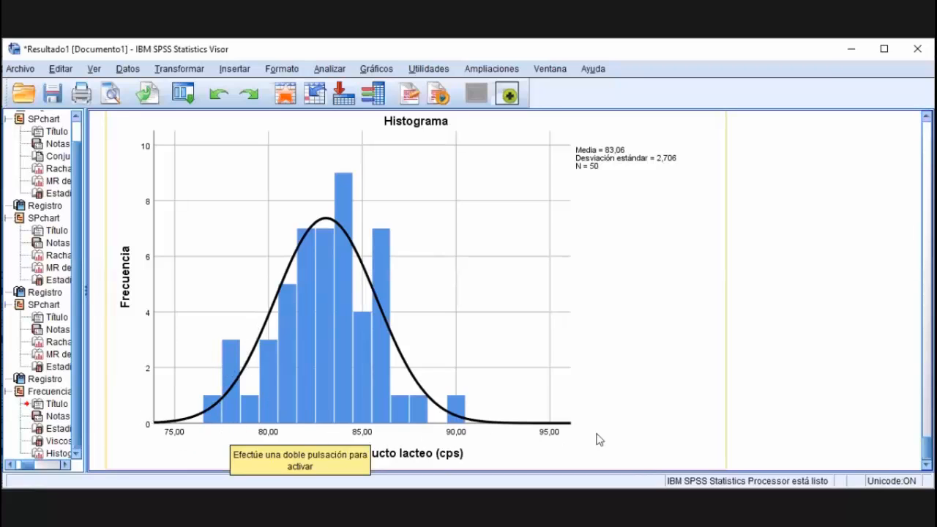
scroll(541, 367, "down", 1)
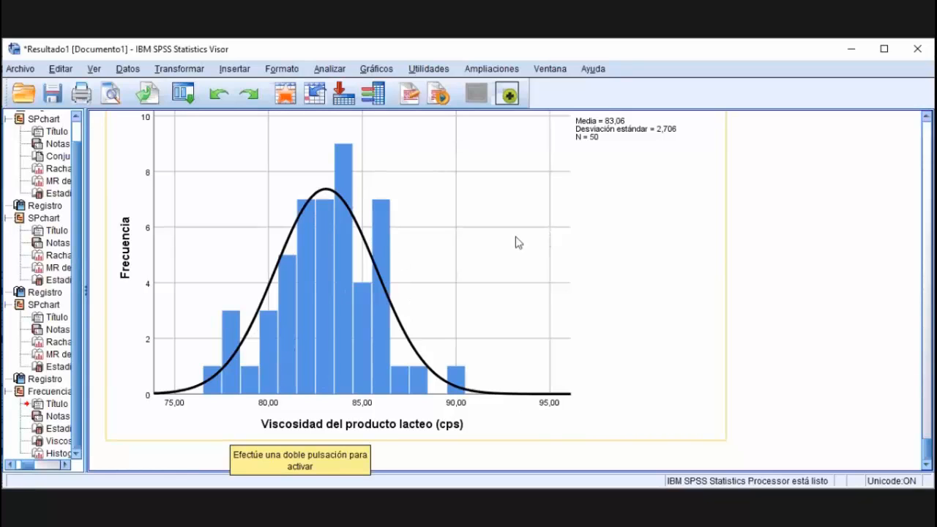
scroll(381, 307, "up", 10)
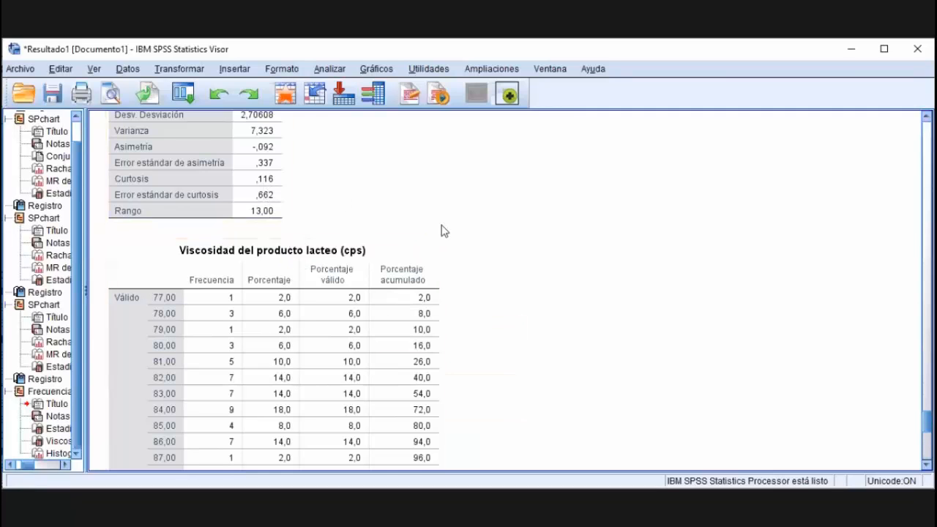
scroll(483, 249, "down", 5)
scroll(517, 259, "down", 3)
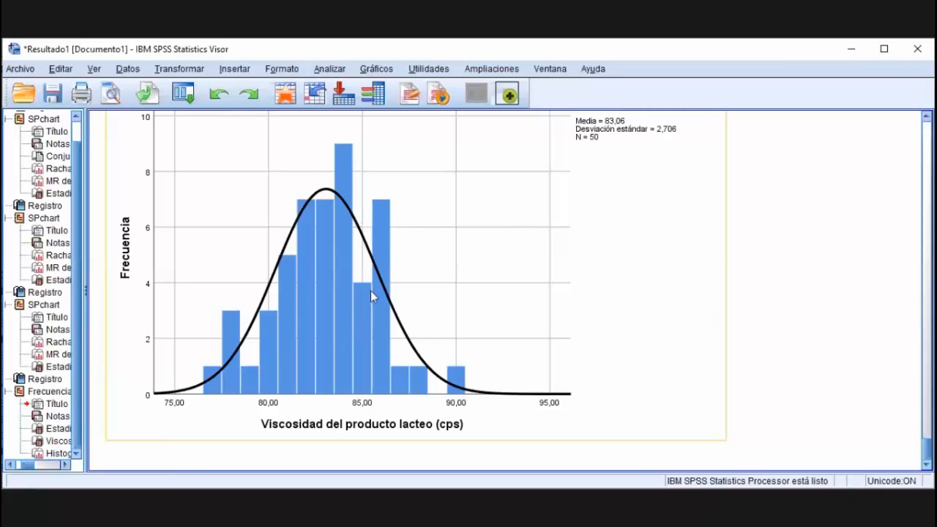
Return to the 85 to 95 individuals and moving range charts and recheck the Z values in their process statistics table.
scroll(368, 271, "up", 5)
scroll(361, 262, "up", 5)
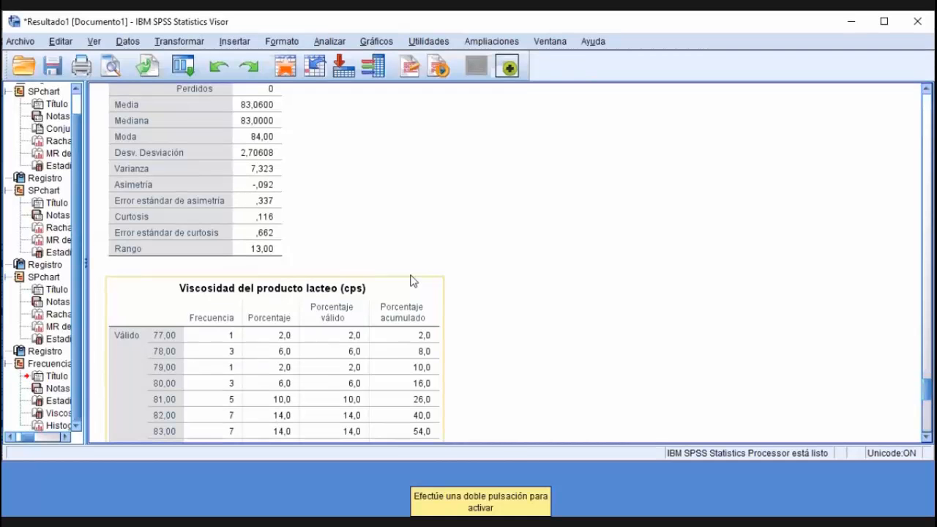
scroll(411, 280, "up", 10)
scroll(411, 307, "up", 15)
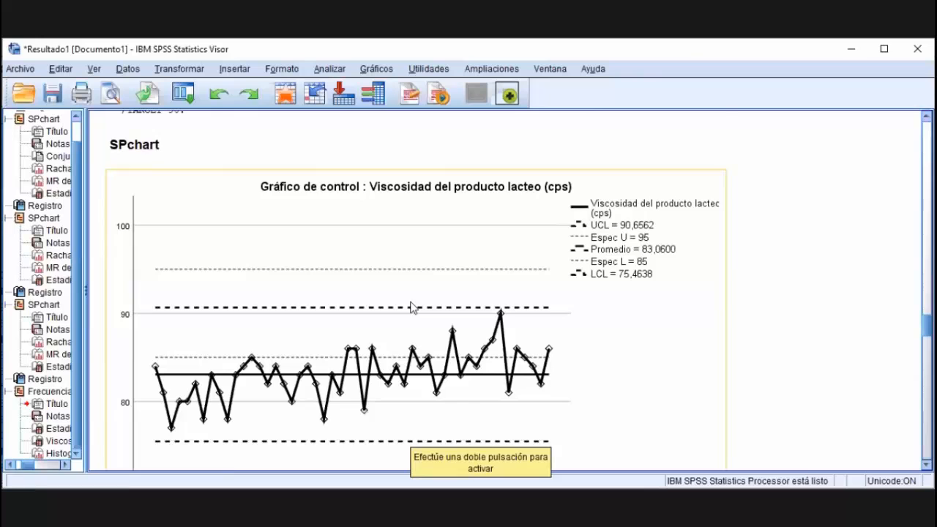
scroll(411, 308, "down", 10)
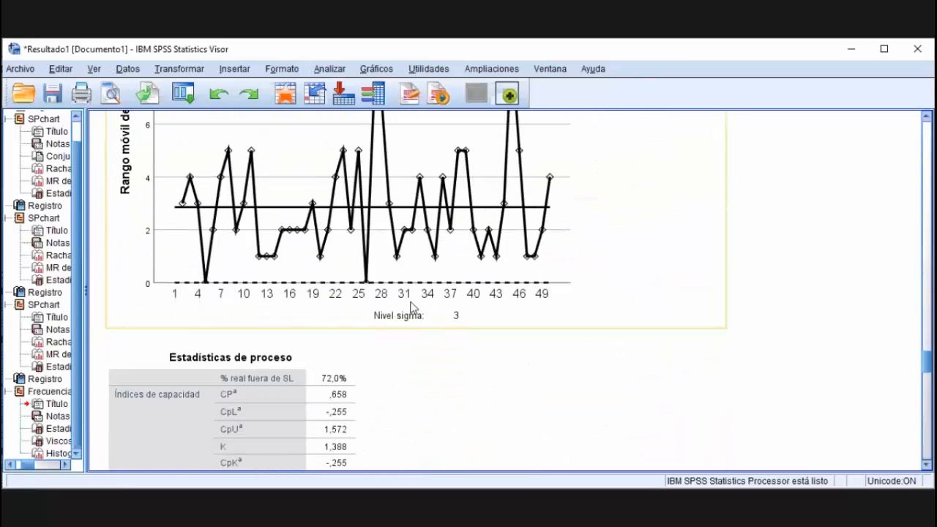
scroll(411, 309, "down", 3)
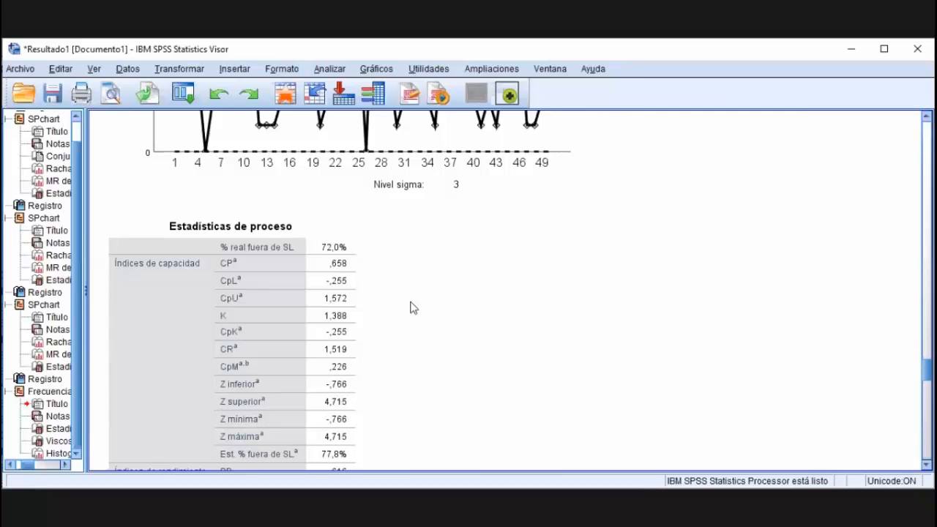
left_click(251, 387)
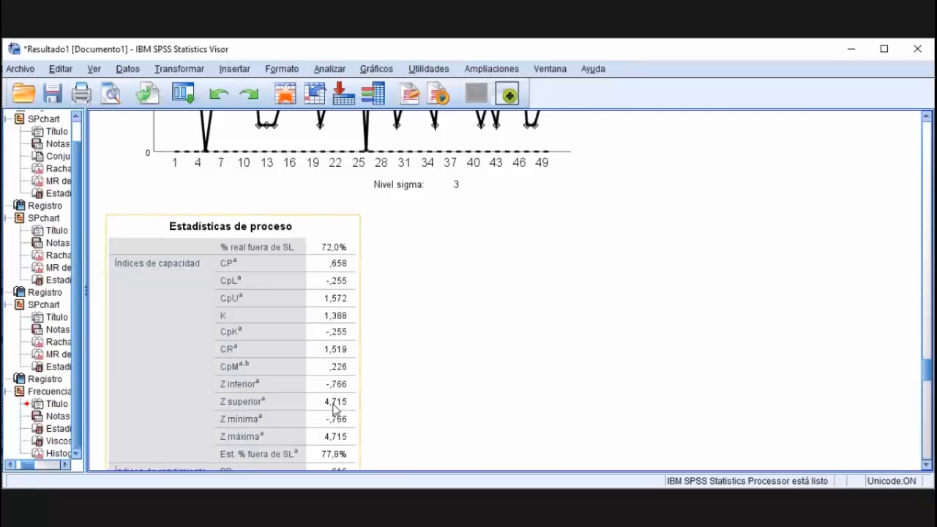
left_click(775, 344)
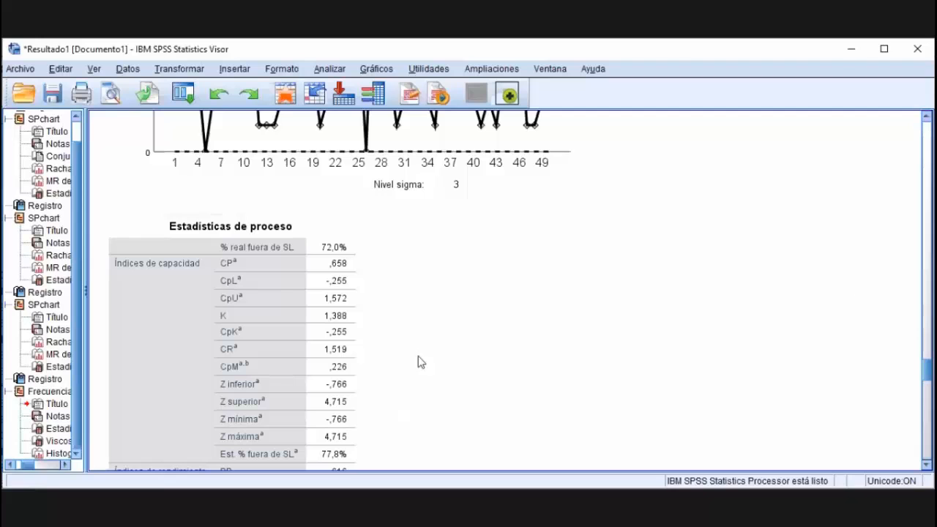
Go back to the frequency analysis output and re-examine the viscosity histogram with its normal curve.
left_click(291, 360)
left_click(361, 395)
scroll(472, 396, "down", 10)
scroll(481, 387, "down", 5)
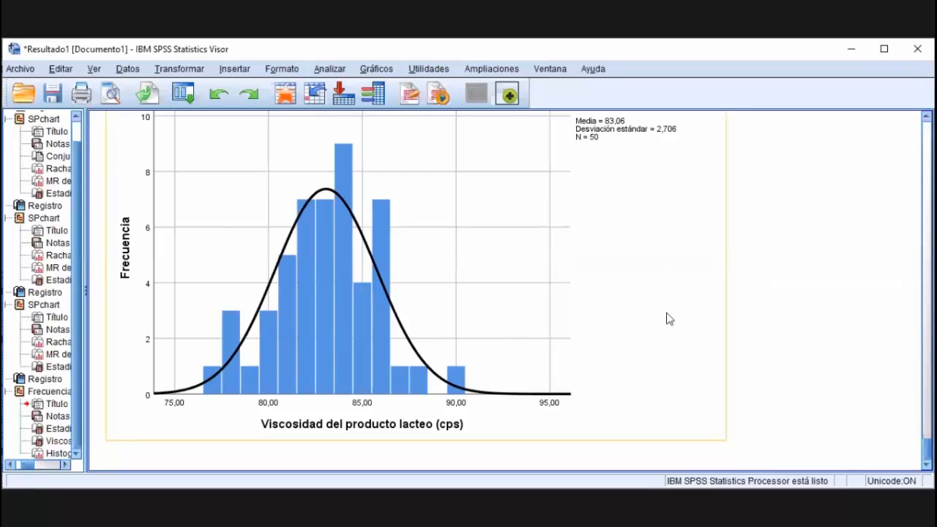
scroll(667, 317, "up", 4)
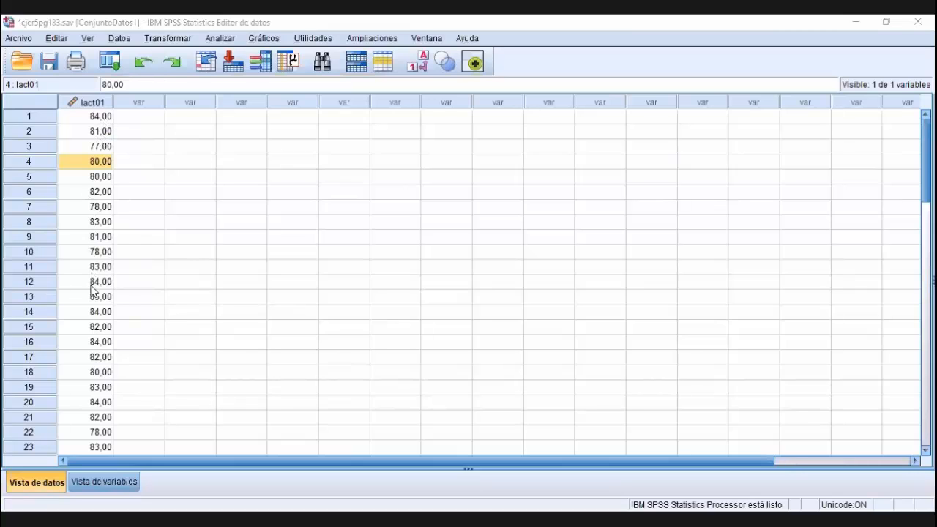
Switch to the data editor and review the individual viscosity readings in lact01 from first to last, selecting the value of case 44.
scroll(176, 309, "down", 5)
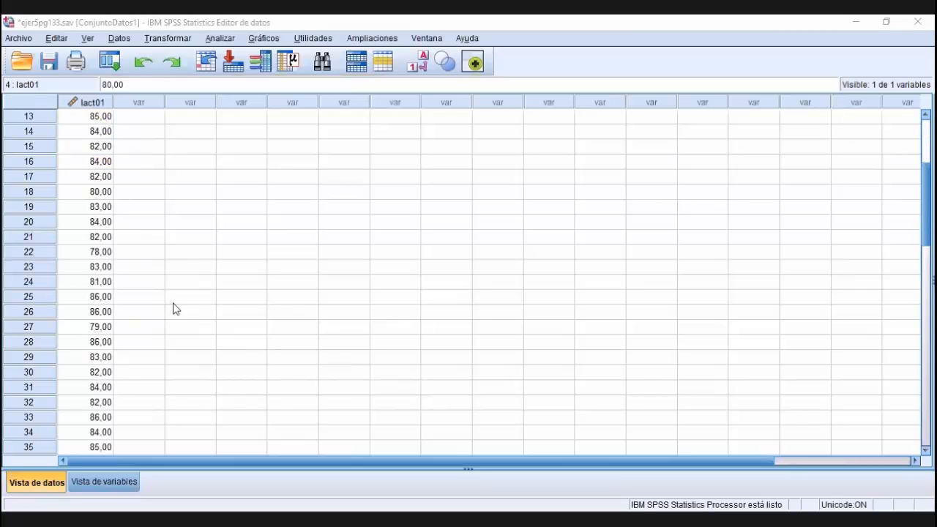
scroll(176, 309, "down", 5)
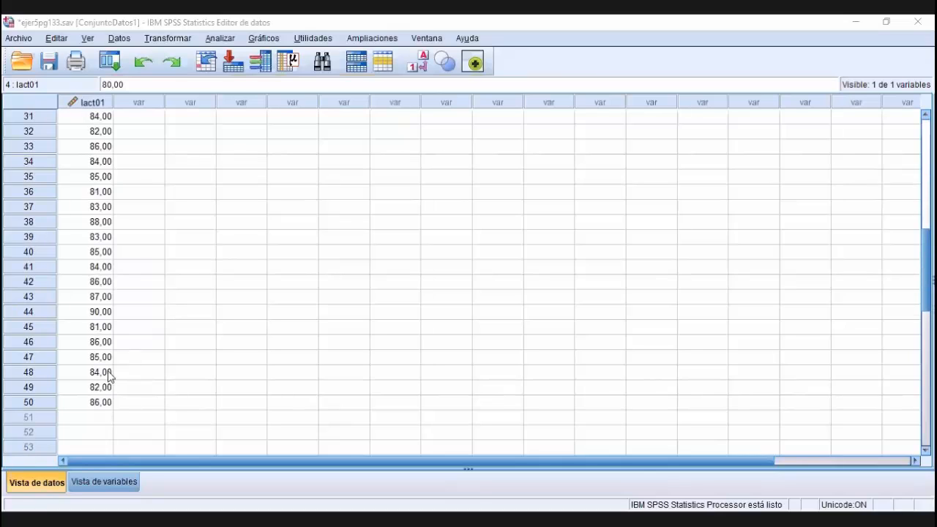
left_click(82, 313)
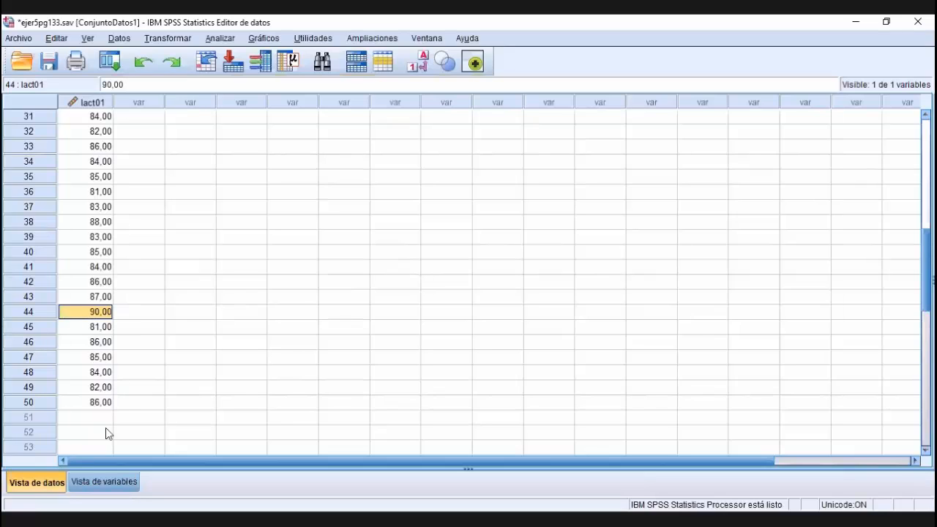
scroll(105, 293, "up", 2)
scroll(105, 295, "up", 2)
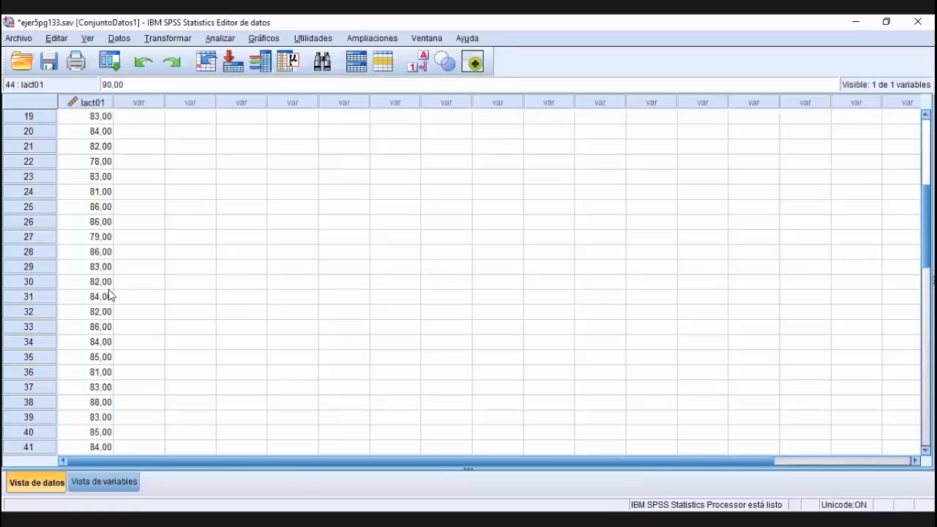
scroll(107, 268, "up", 6)
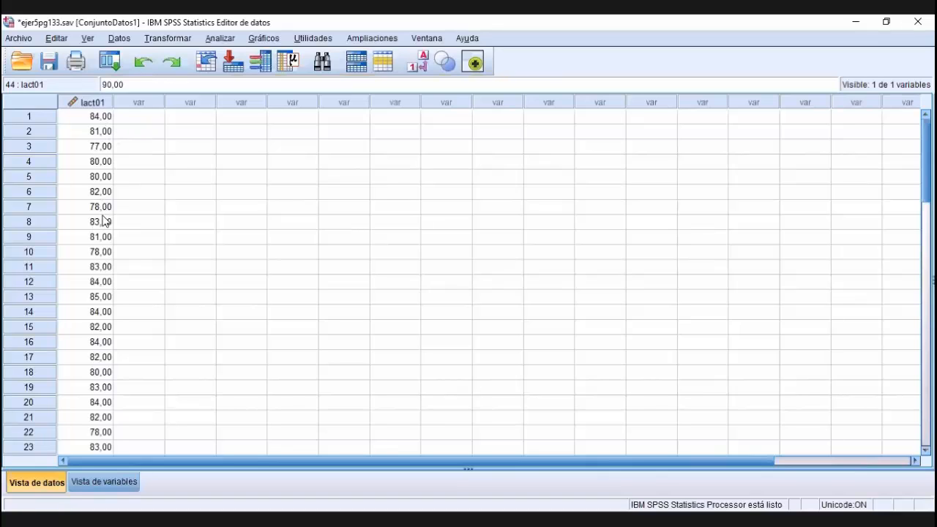
scroll(125, 303, "down", 4)
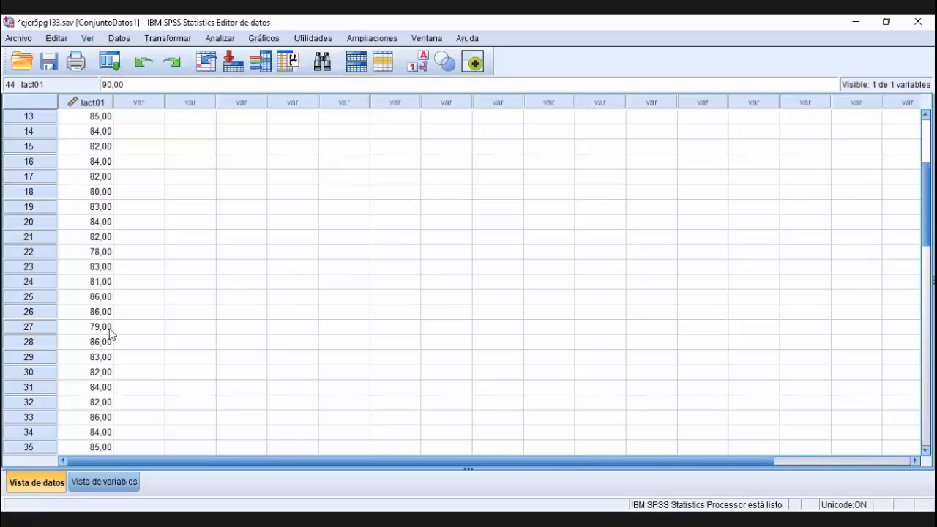
scroll(157, 275, "down", 2)
scroll(156, 276, "down", 2)
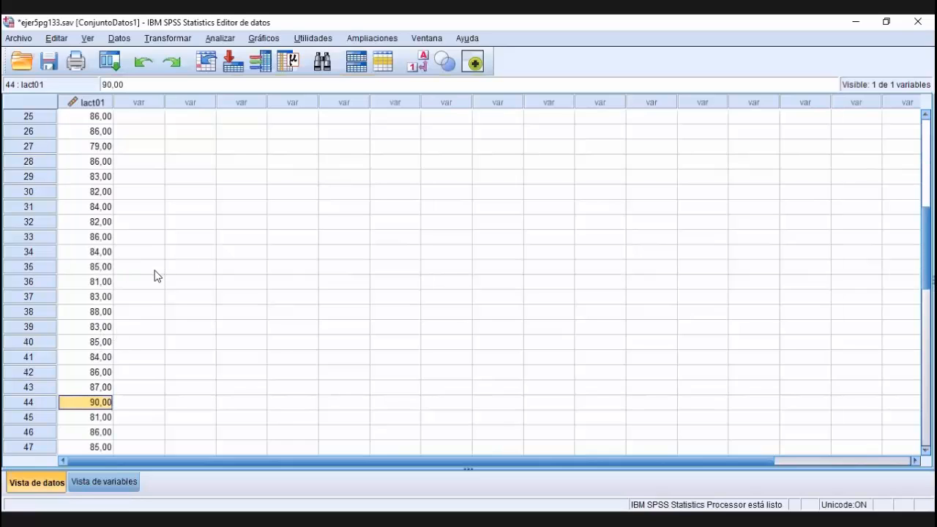
scroll(156, 276, "down", 2)
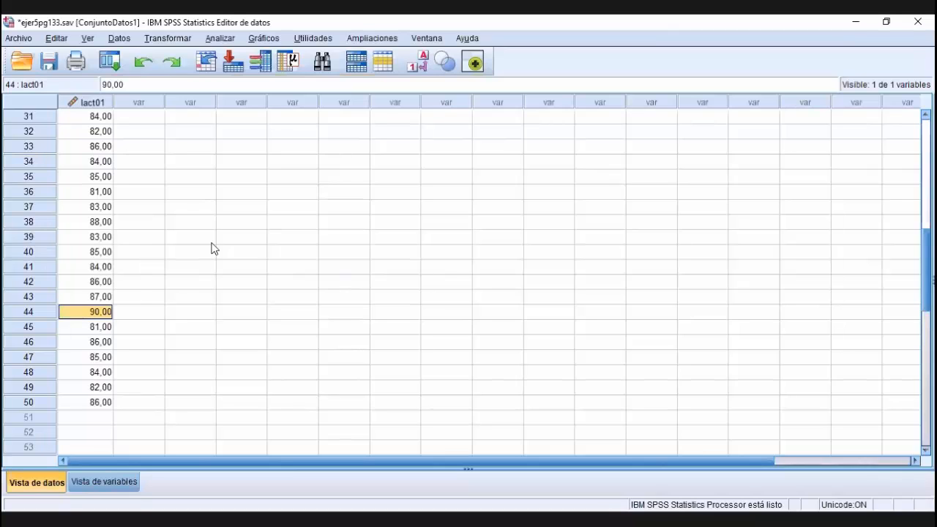
scroll(315, 213, "up", 7)
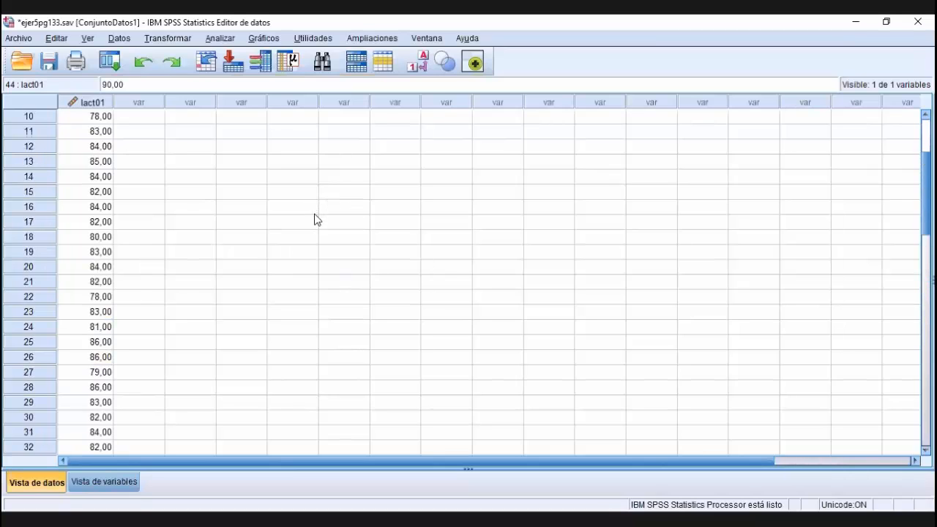
scroll(315, 220, "down", 6)
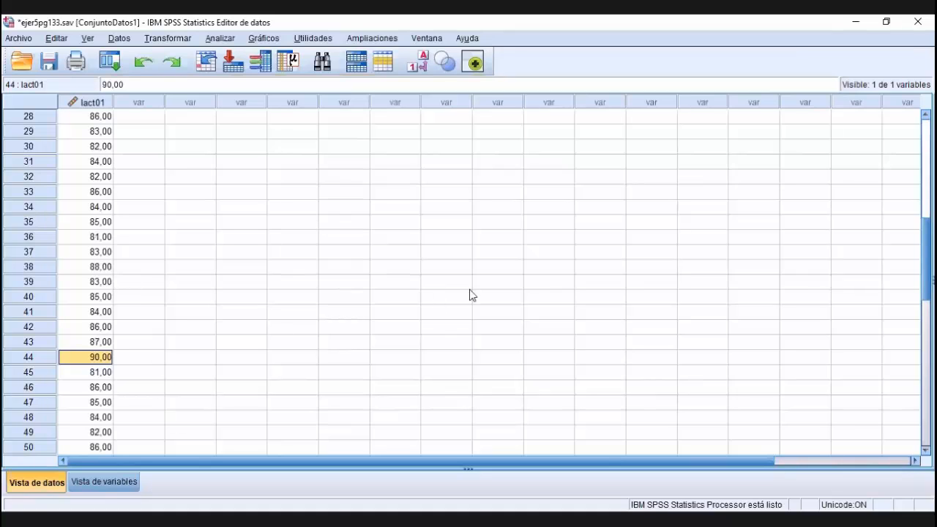
scroll(191, 245, "down", 6)
scroll(210, 250, "up", 6)
scroll(220, 249, "up", 9)
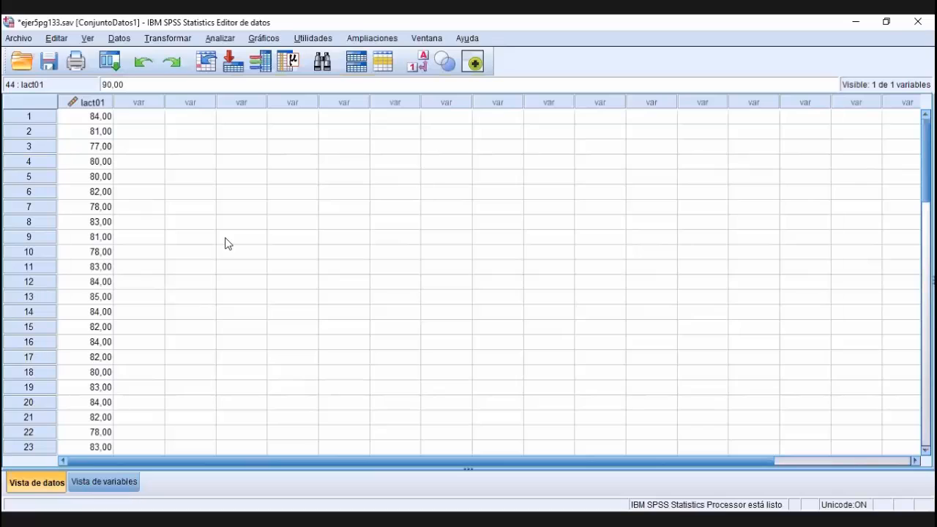